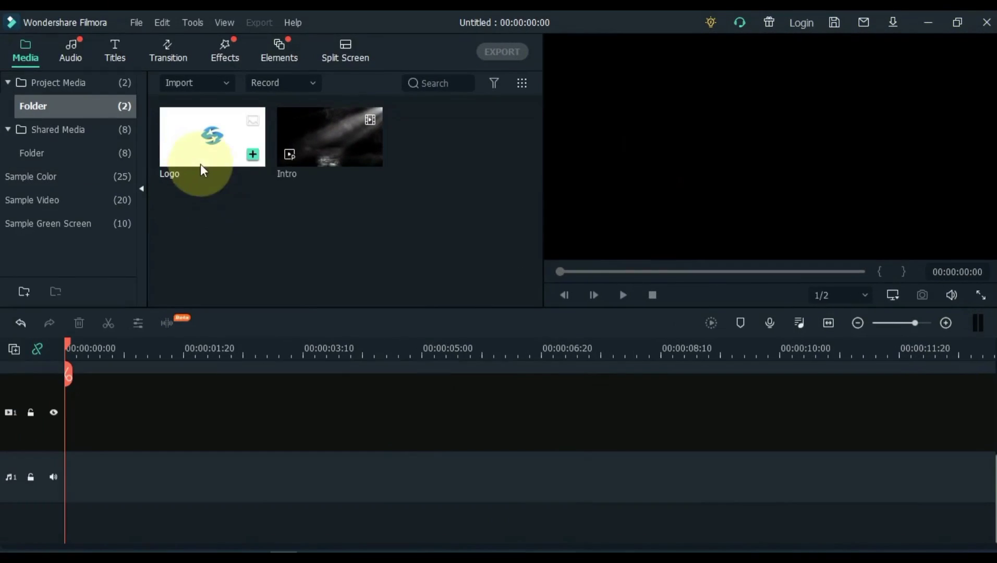
Select the Logo image in Project Media so it shows in the preview
{"action": "left_click", "coordinate": [195, 144]}
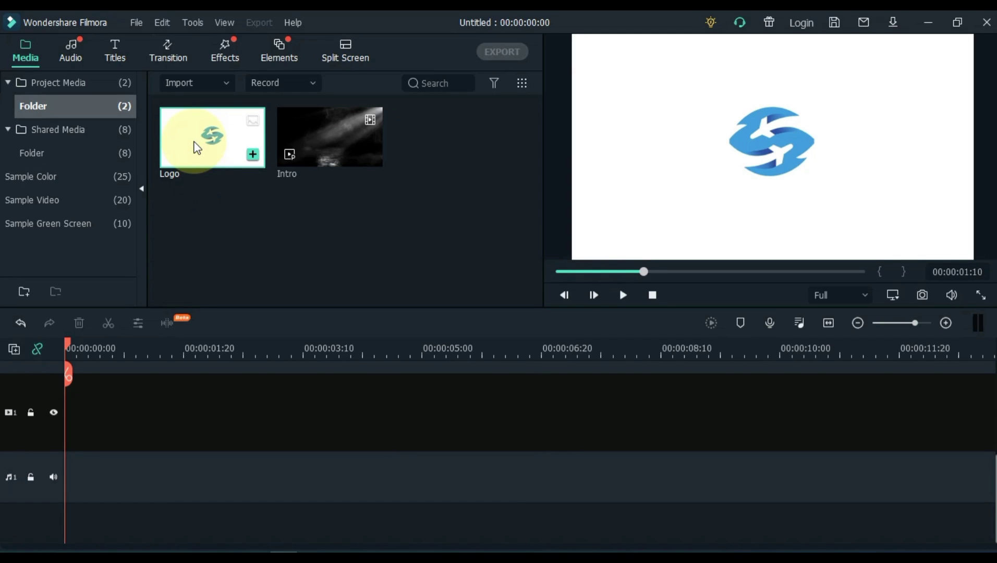
Place the Logo on video track 1 and the Intro clip on track 2, then preview playback
{"action": "left_click_drag", "start_coordinate": [196, 148], "coordinate": [66, 423]}
{"action": "left_click", "coordinate": [131, 412]}
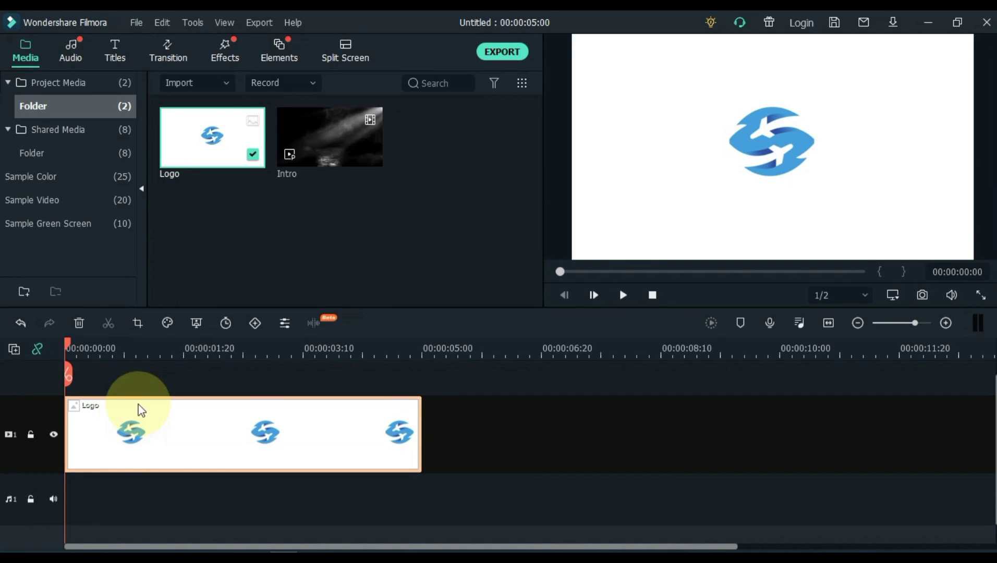
{"action": "left_click_drag", "start_coordinate": [317, 155], "coordinate": [68, 396]}
{"action": "left_click", "coordinate": [620, 296]}
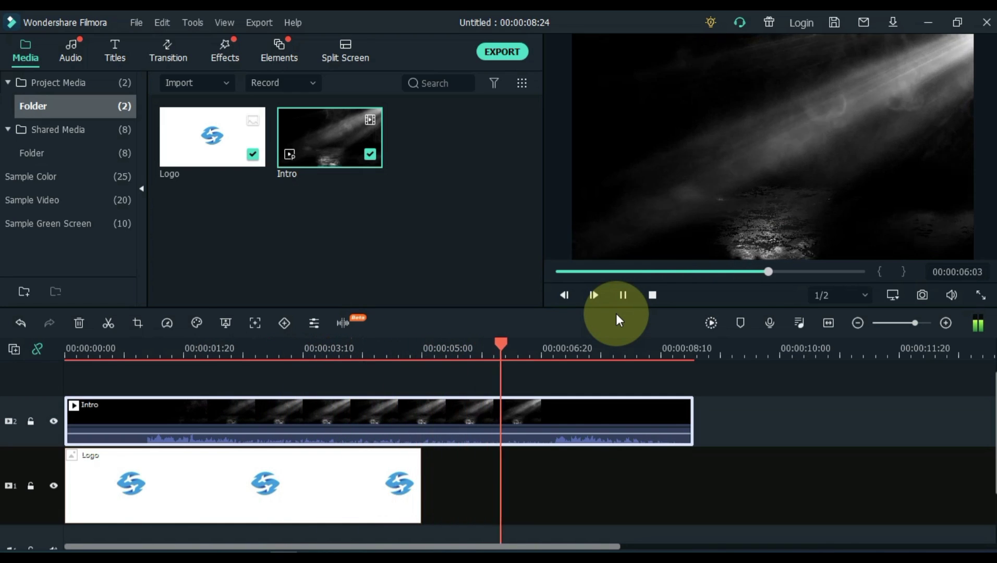
Stretch the Logo clip so it ends with the Intro at 00:00:08:24
{"action": "left_click", "coordinate": [421, 483]}
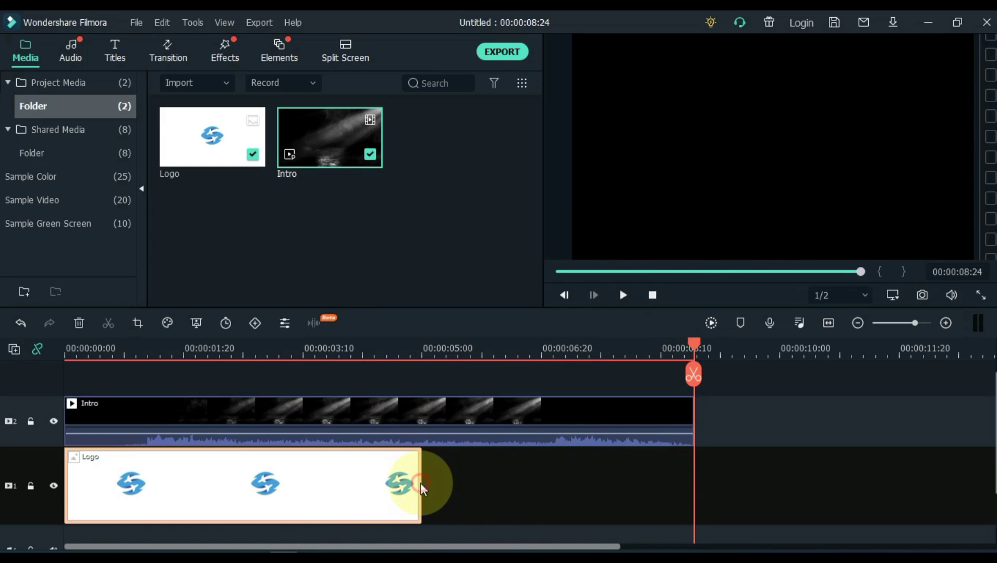
{"action": "left_click_drag", "start_coordinate": [422, 484], "coordinate": [692, 485]}
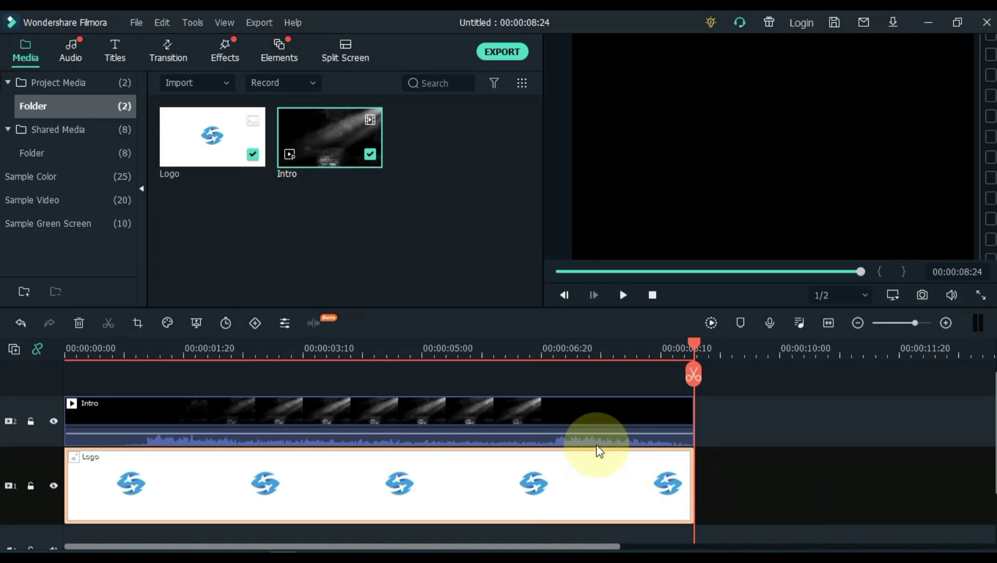
{"action": "key", "text": "ctrl+z"}
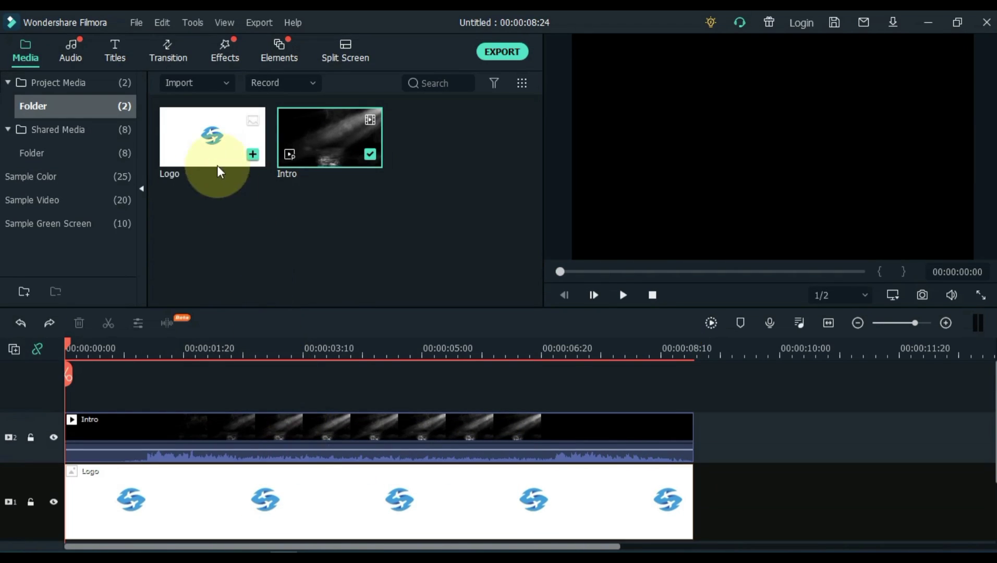
Add a Default Title on track 3 from 0 to 00:00:08:24, with the playhead near 3 seconds
{"action": "left_click", "coordinate": [118, 53]}
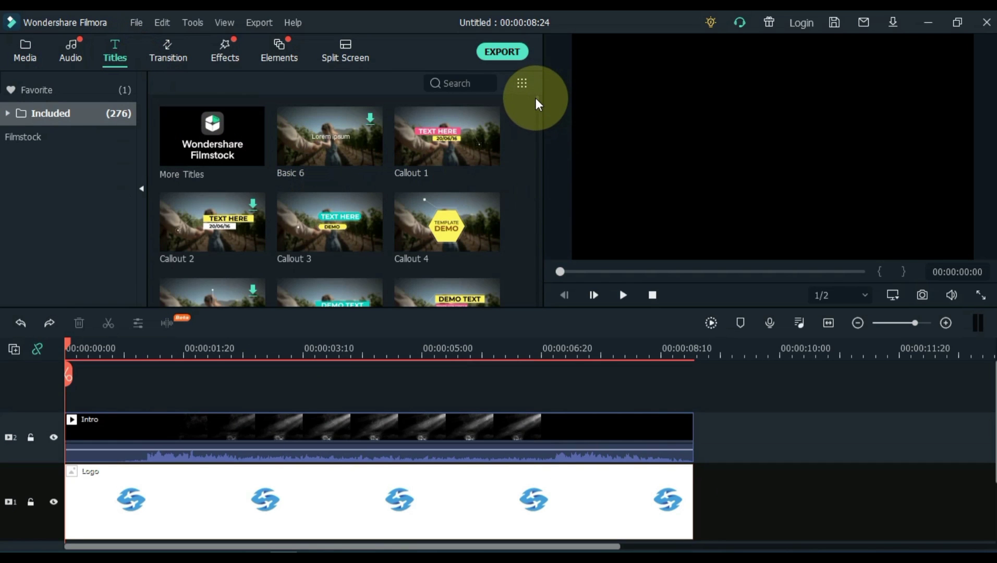
{"action": "scroll", "coordinate": [536, 104], "scroll_direction": "down", "scroll_amount": 5}
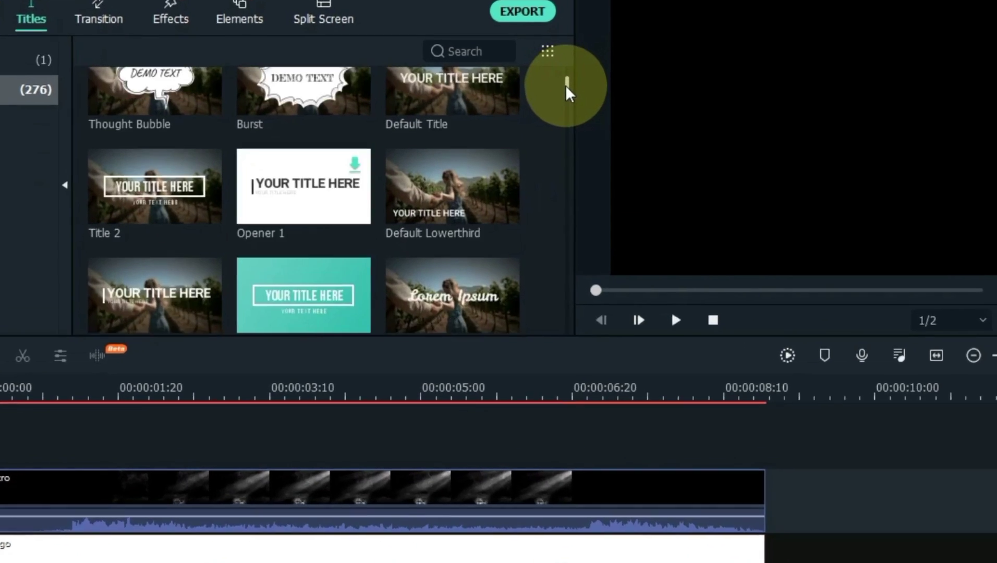
{"action": "scroll", "coordinate": [565, 87], "scroll_direction": "down", "scroll_amount": 3}
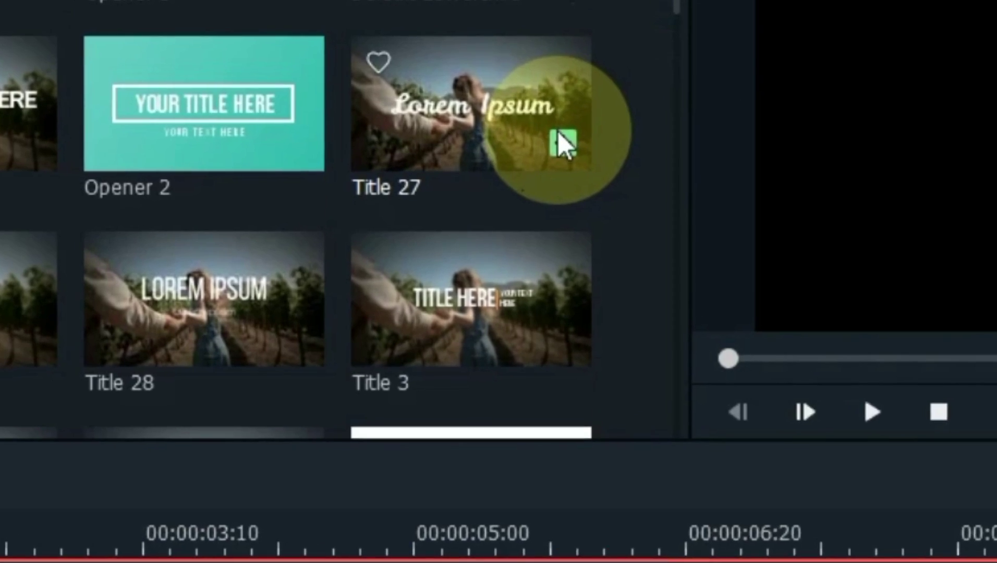
{"action": "scroll", "coordinate": [502, 167], "scroll_direction": "up", "scroll_amount": 5}
{"action": "left_click_drag", "start_coordinate": [452, 180], "coordinate": [0, 562]}
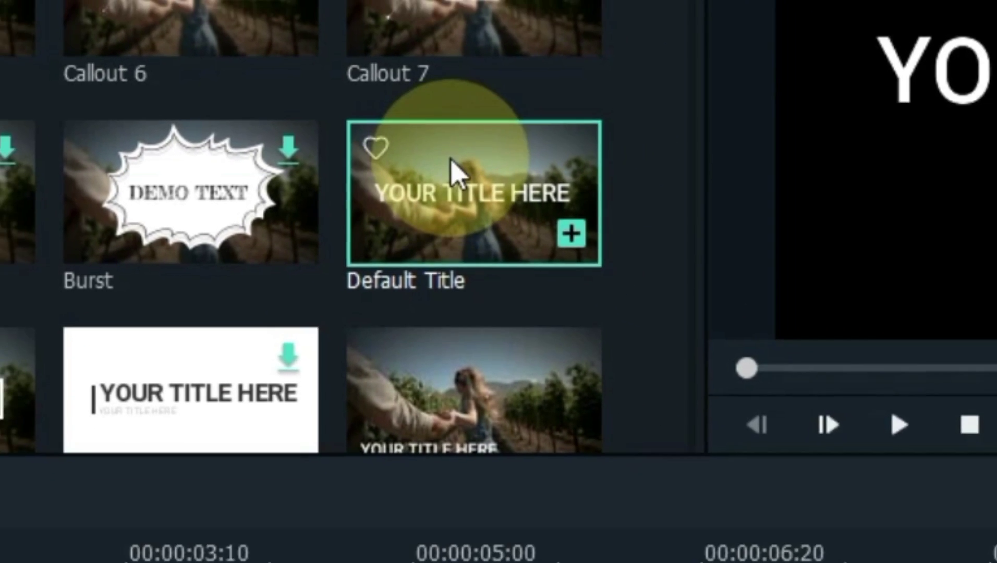
{"action": "left_click_drag", "start_coordinate": [97, 508], "coordinate": [0, 501]}
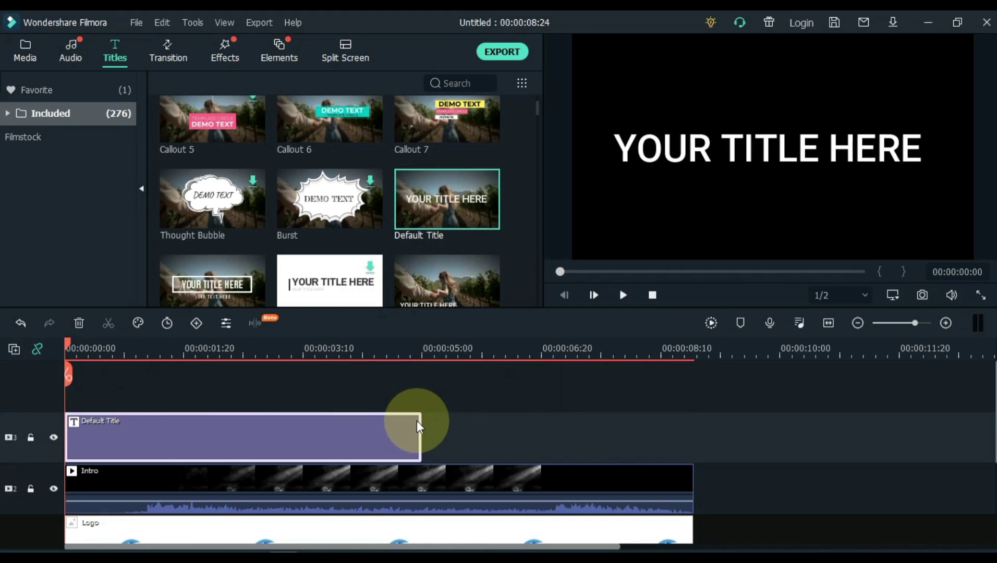
{"action": "left_click_drag", "start_coordinate": [418, 423], "coordinate": [693, 408]}
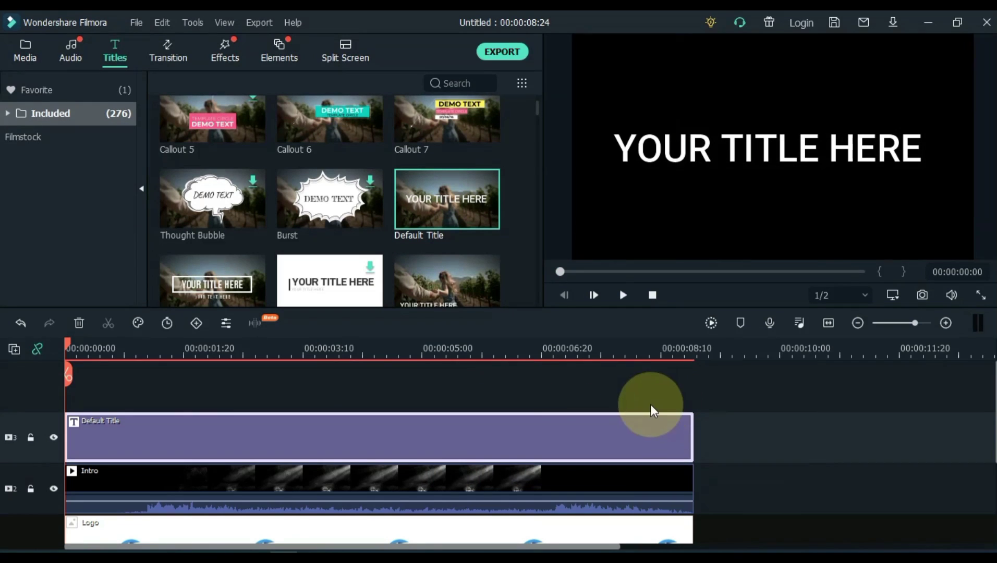
{"action": "left_click", "coordinate": [297, 348]}
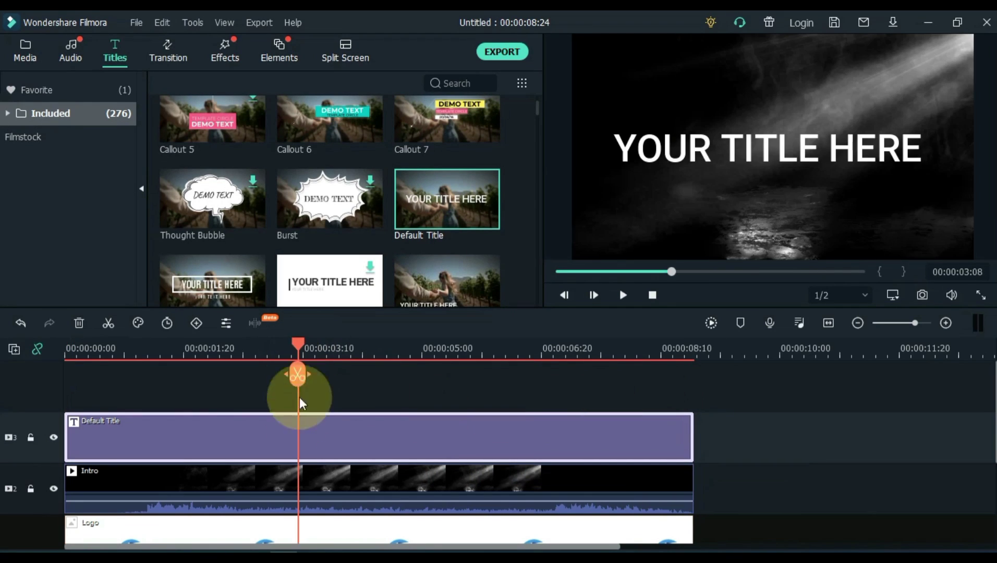
Replace the Default Title's text with the channel name
{"action": "double_click", "coordinate": [291, 444]}
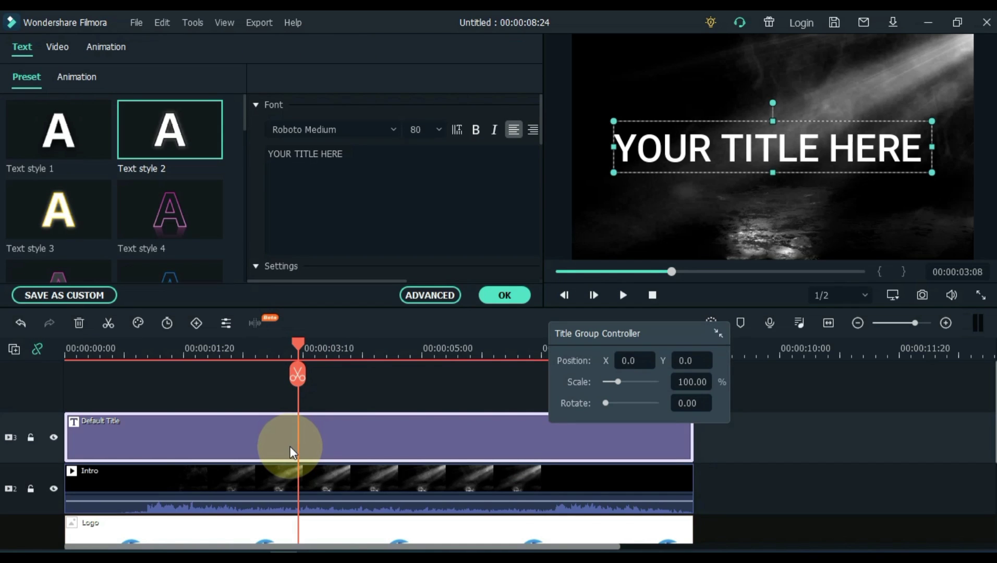
{"action": "left_click", "coordinate": [376, 173]}
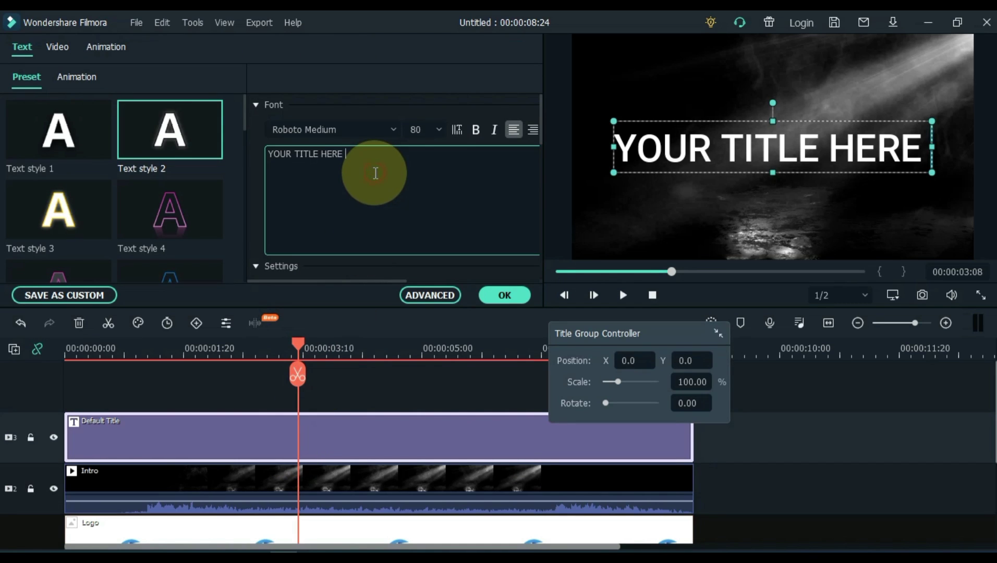
{"action": "key", "text": "ctrl+a"}
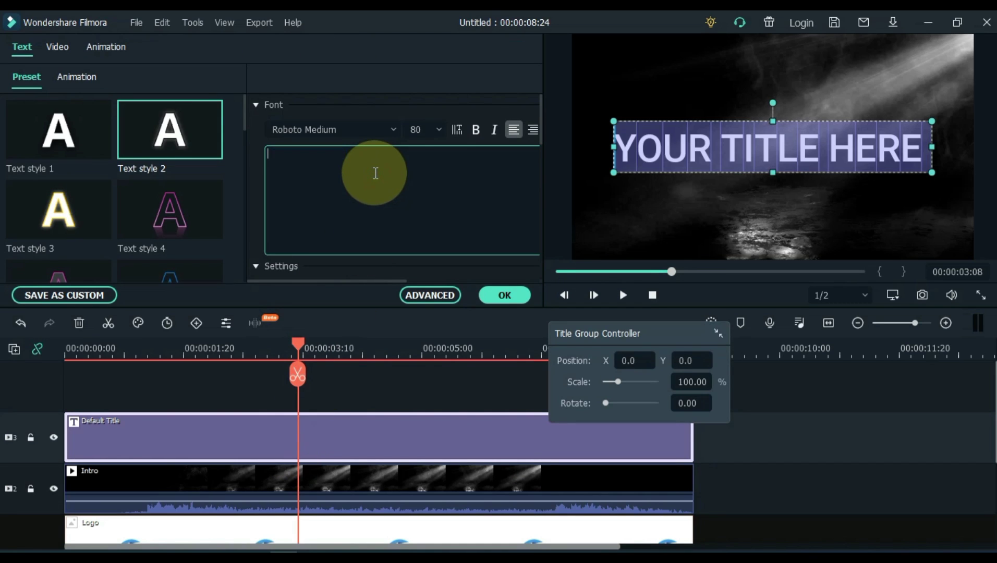
{"action": "type", "text": "Salih"}
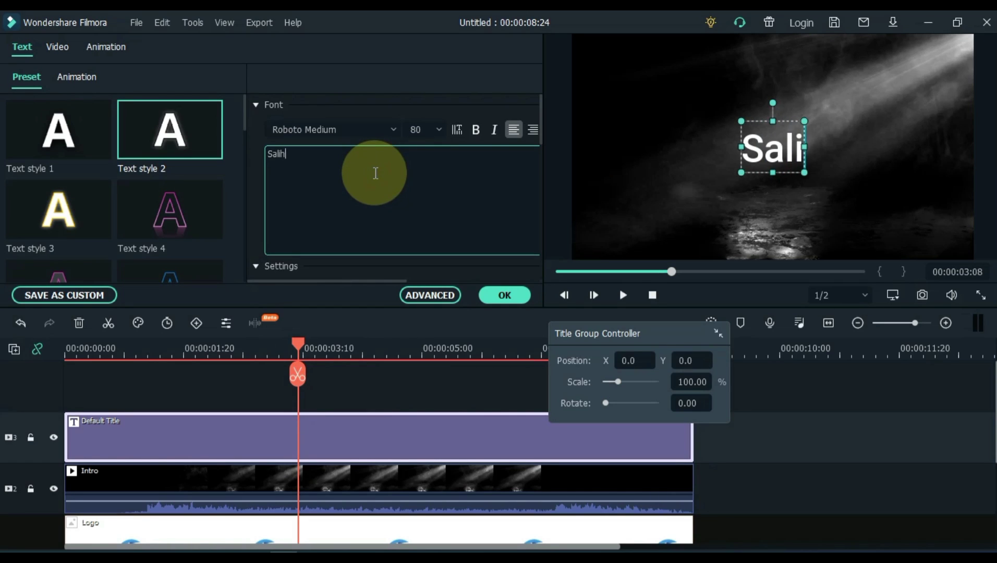
{"action": "type", "text": " Tutorials"}
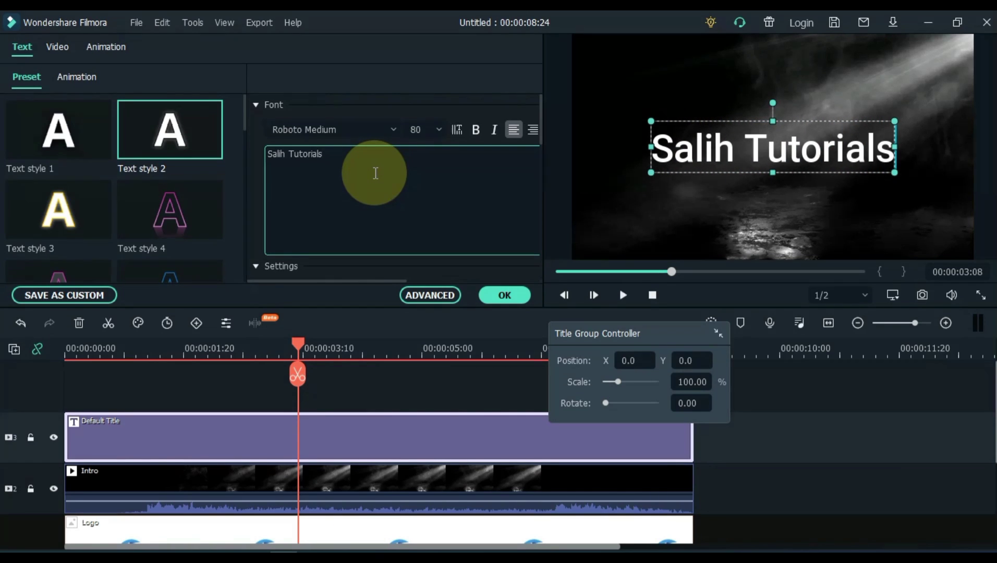
Set the title font to Sitka Small Bold at size 48
{"action": "left_click", "coordinate": [330, 123]}
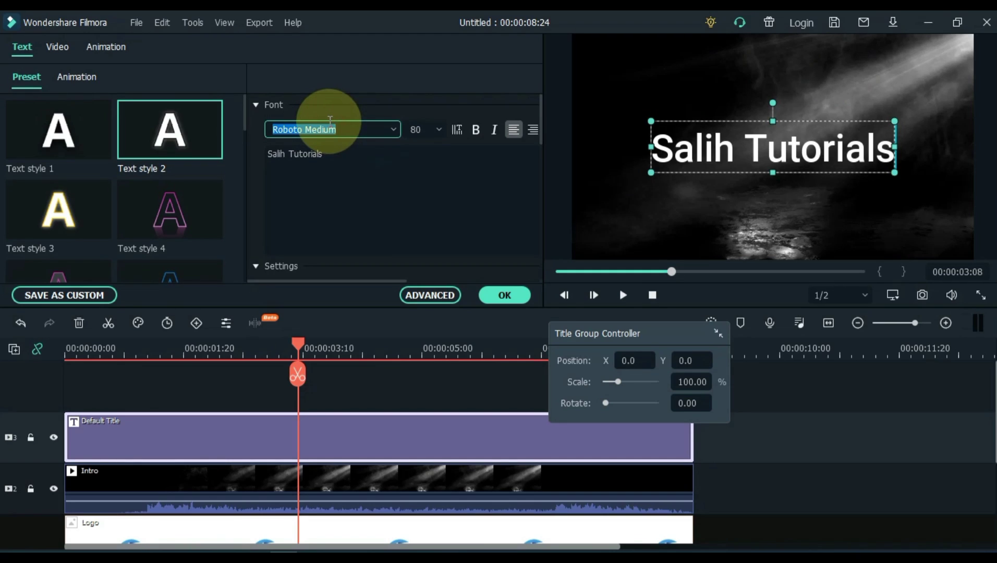
{"action": "scroll", "coordinate": [329, 123], "scroll_direction": "down", "scroll_amount": 3}
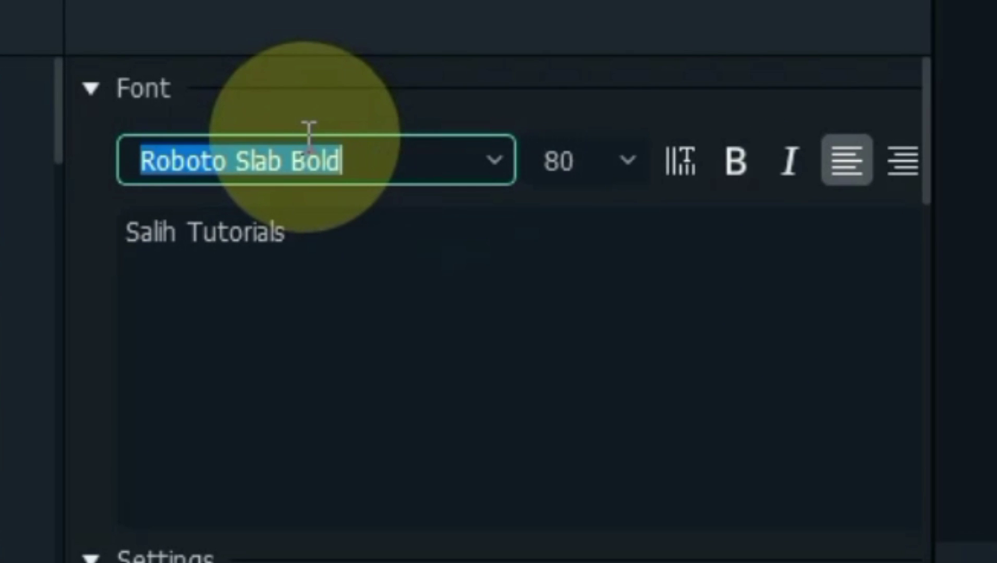
{"action": "scroll", "coordinate": [309, 135], "scroll_direction": "up", "scroll_amount": 2}
{"action": "type", "text": "Sitka Small b"}
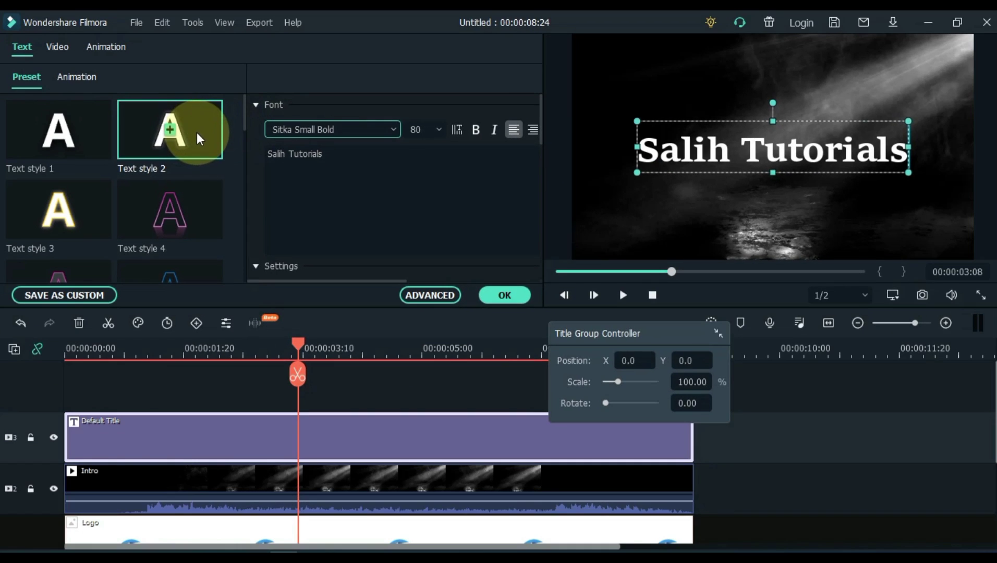
{"action": "left_click", "coordinate": [196, 132]}
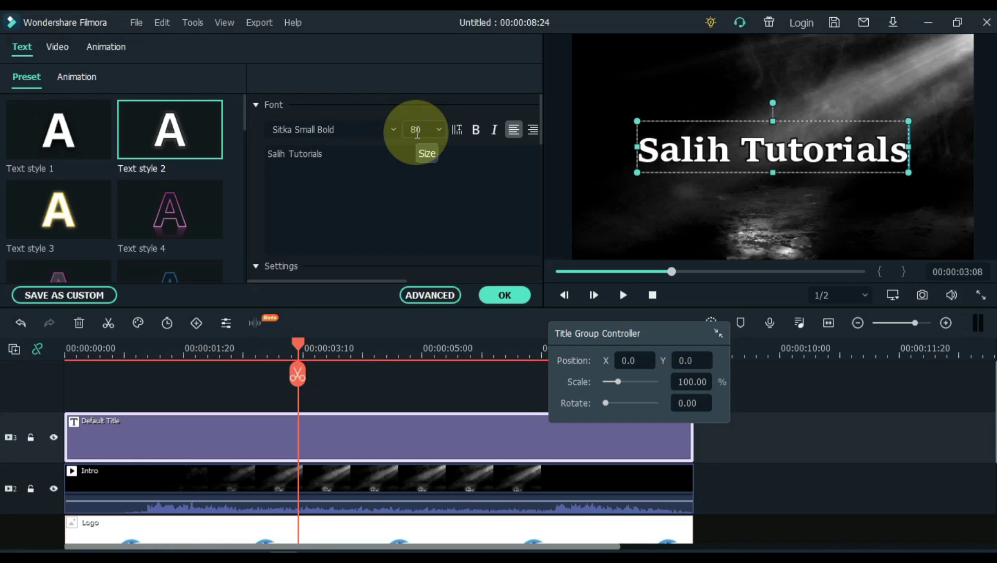
Move the title down in the preview so it sits below the logo
{"action": "scroll", "coordinate": [417, 130], "scroll_direction": "down", "scroll_amount": 3}
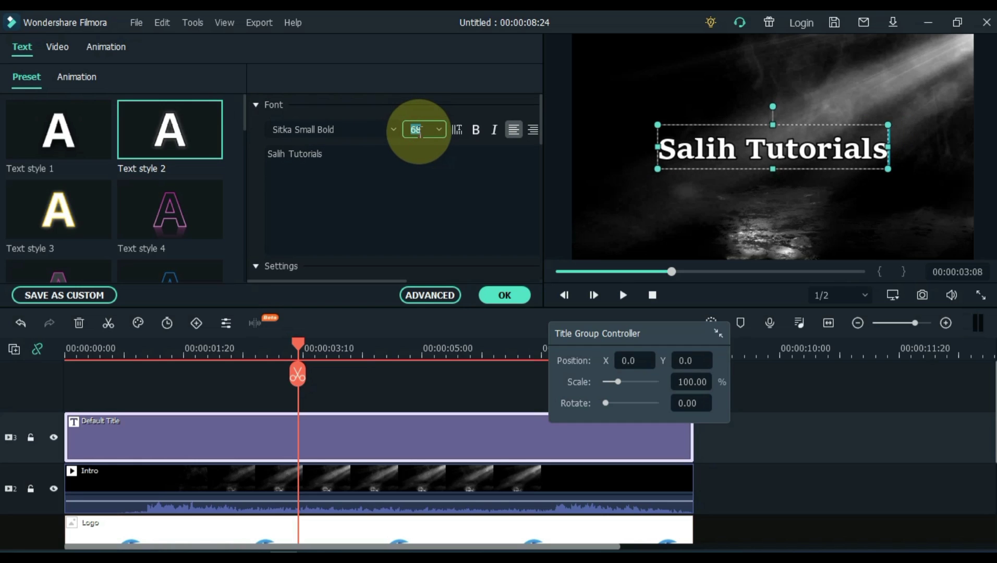
{"action": "scroll", "coordinate": [420, 131], "scroll_direction": "down", "scroll_amount": 2}
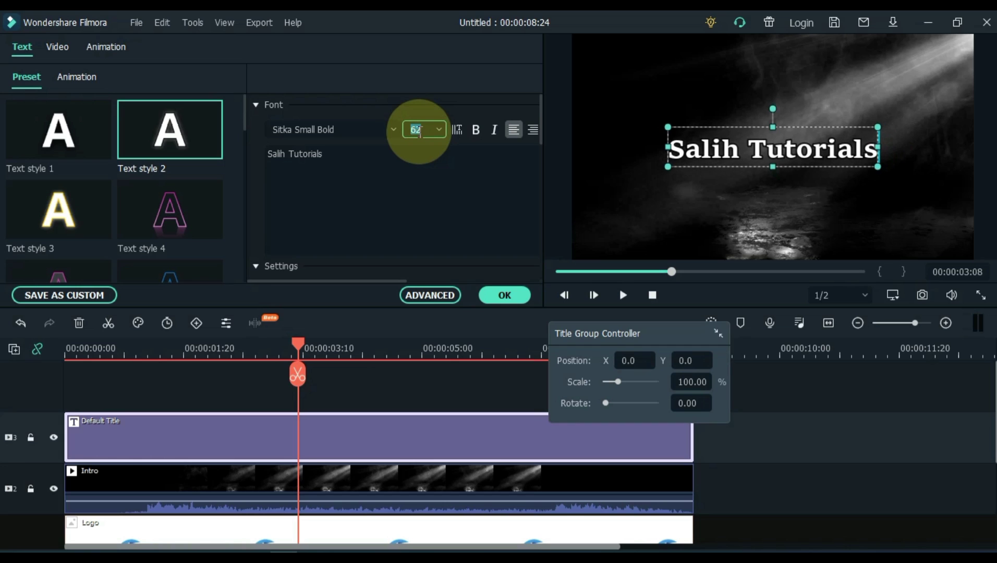
{"action": "scroll", "coordinate": [433, 132], "scroll_direction": "down", "scroll_amount": 1}
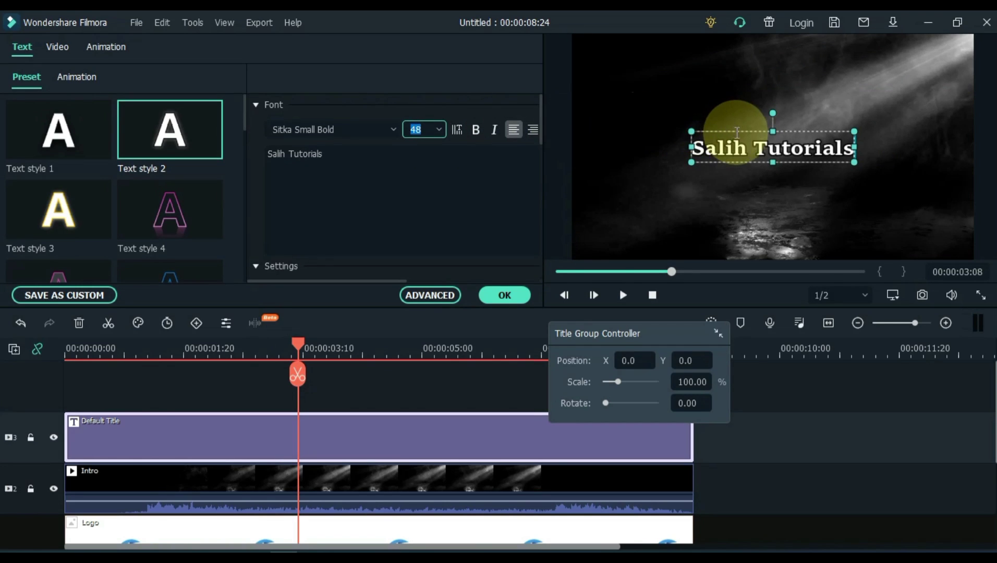
{"action": "left_click_drag", "start_coordinate": [741, 130], "coordinate": [699, 187]}
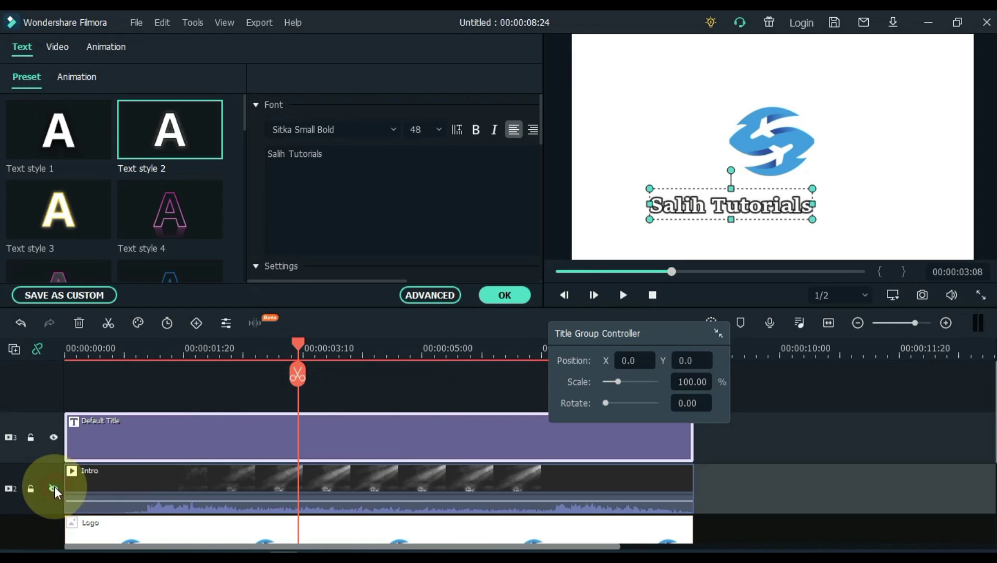
Hide and re-show the Intro track to check the title, then apply the title edits
{"action": "left_click", "coordinate": [54, 488]}
{"action": "left_click", "coordinate": [54, 488]}
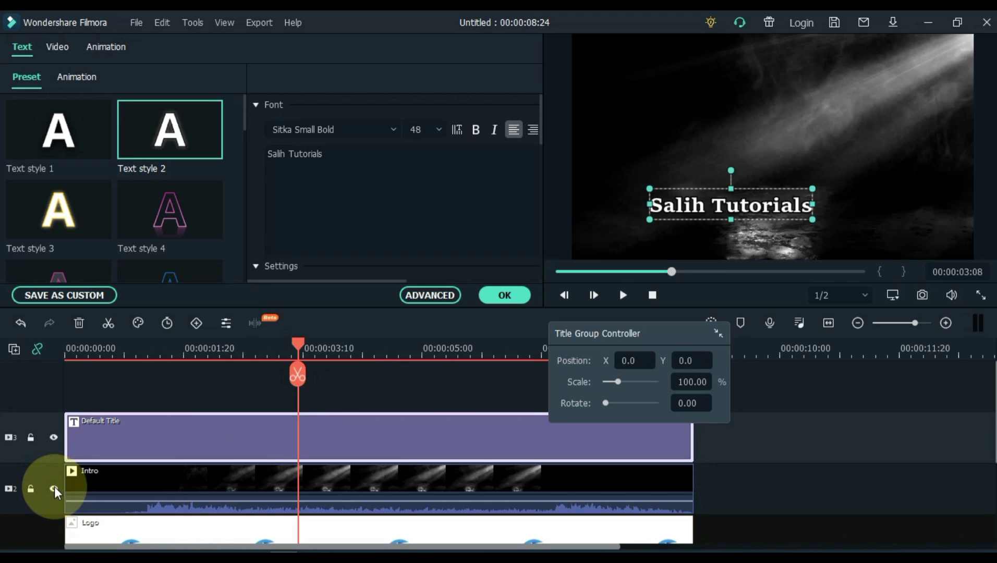
{"action": "left_click", "coordinate": [509, 301]}
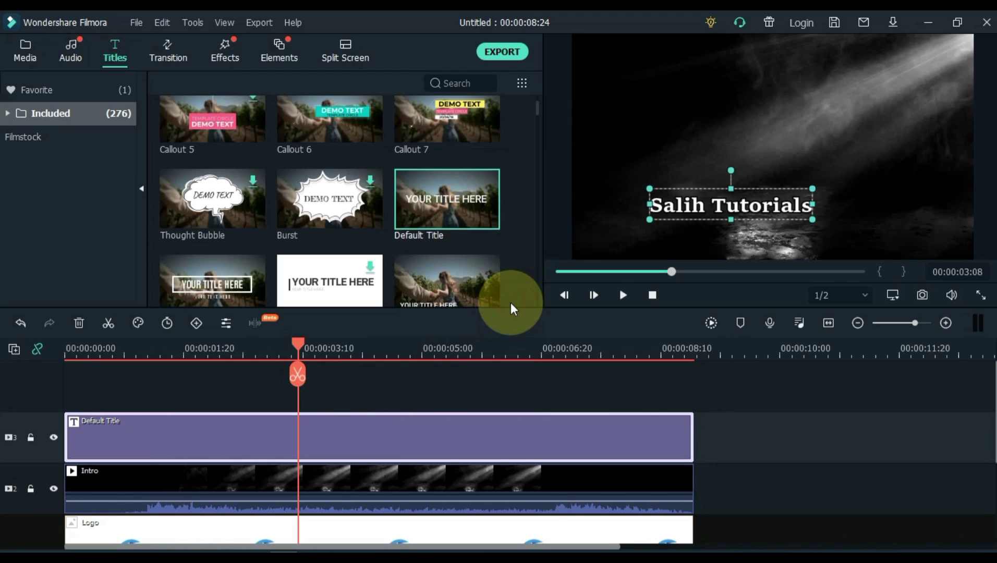
Move the Intro clip to track 3 and the Default Title down to track 2
{"action": "left_click_drag", "start_coordinate": [338, 481], "coordinate": [339, 405]}
{"action": "left_click", "coordinate": [372, 402]}
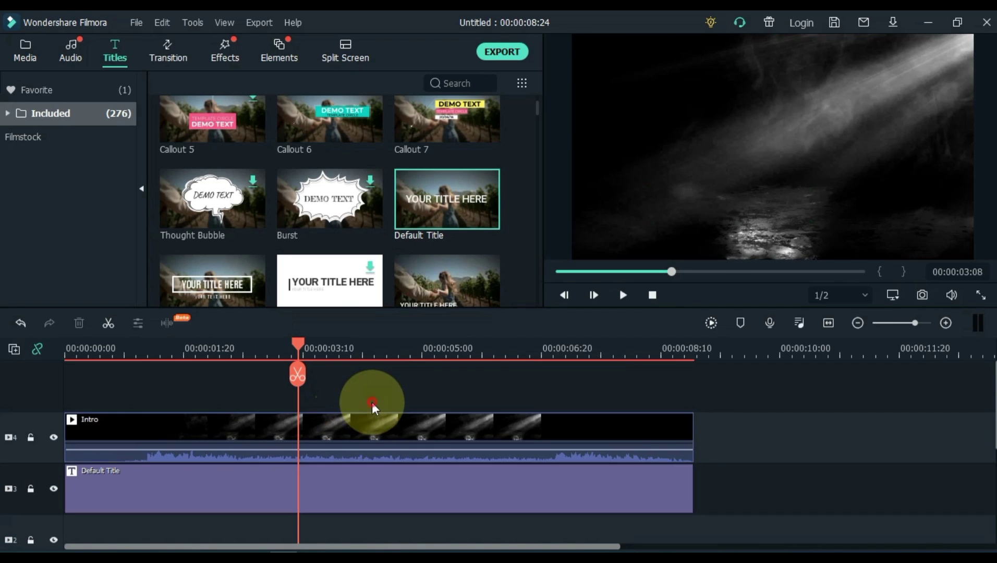
{"action": "left_click", "coordinate": [359, 485]}
{"action": "left_click_drag", "start_coordinate": [331, 490], "coordinate": [330, 522]}
{"action": "left_click", "coordinate": [345, 473]}
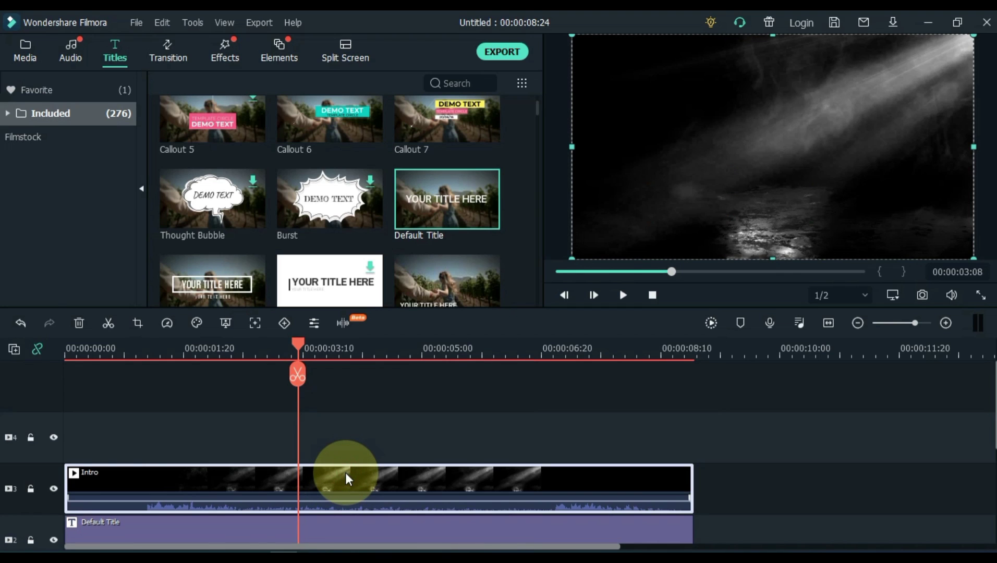
Set the Intro clip's blending mode to Hard Light and return the playhead to 00:00:00:00
{"action": "double_click", "coordinate": [346, 473]}
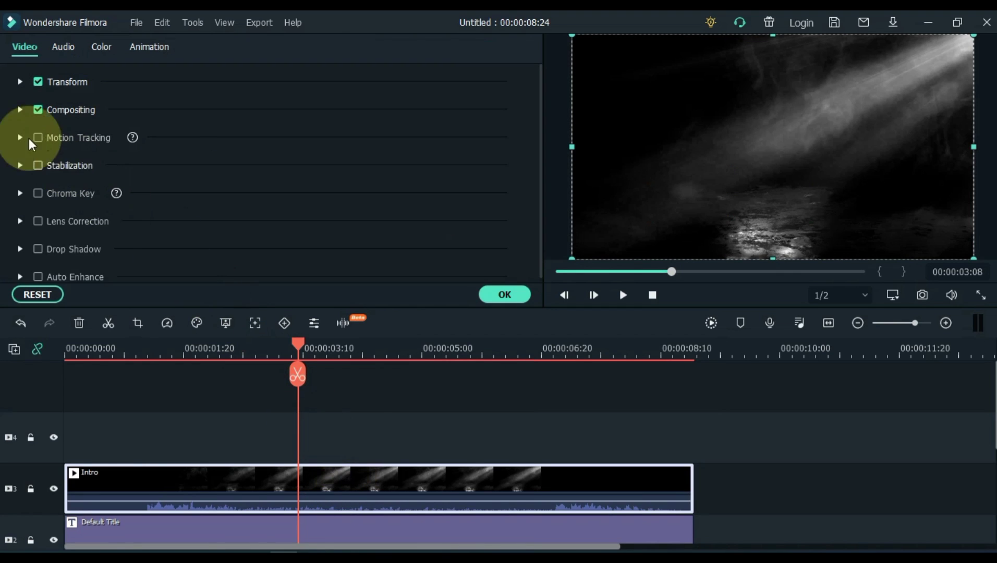
{"action": "left_click", "coordinate": [20, 109]}
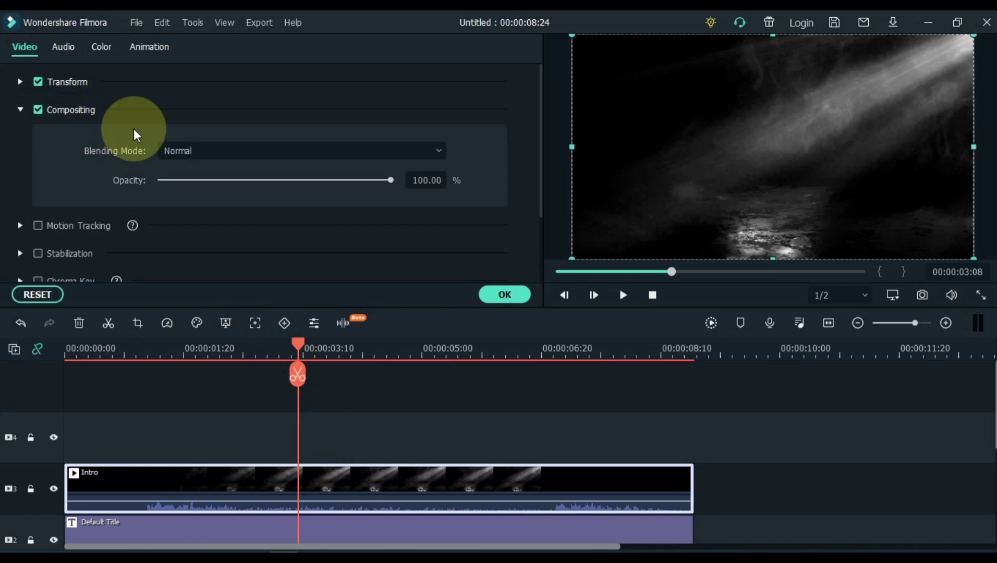
{"action": "left_click", "coordinate": [199, 150]}
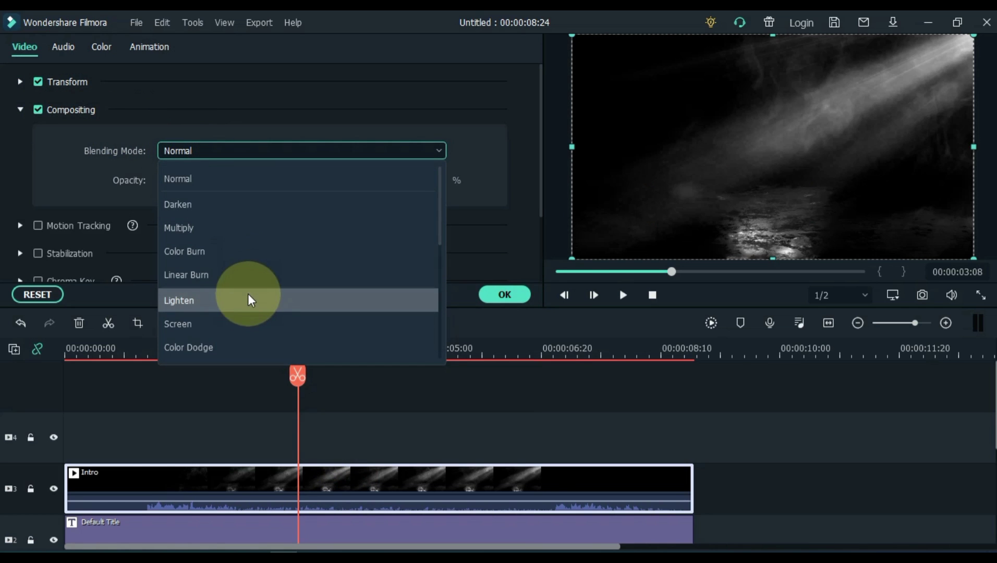
{"action": "scroll", "coordinate": [247, 297], "scroll_direction": "down", "scroll_amount": 1}
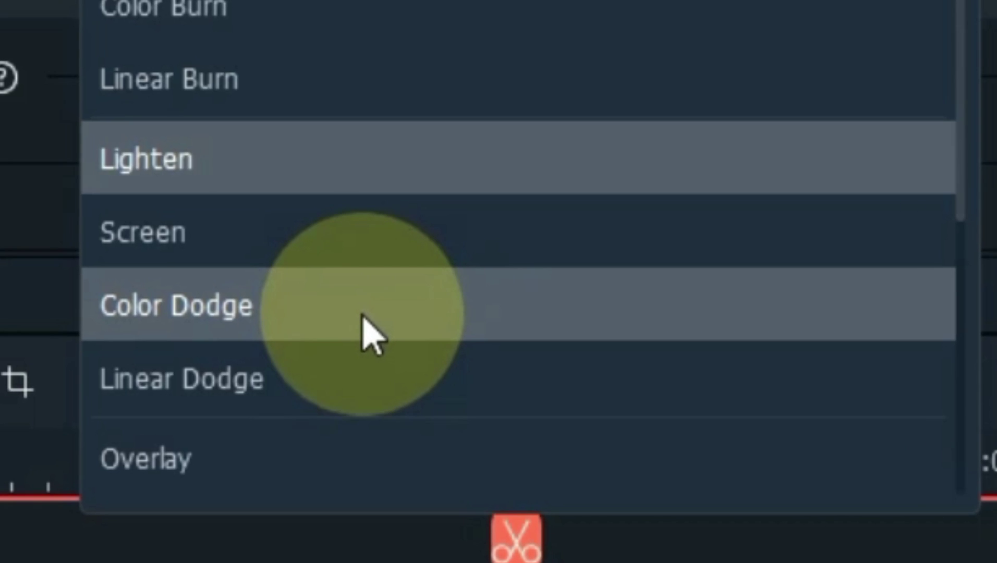
{"action": "scroll", "coordinate": [365, 334], "scroll_direction": "down", "scroll_amount": 3}
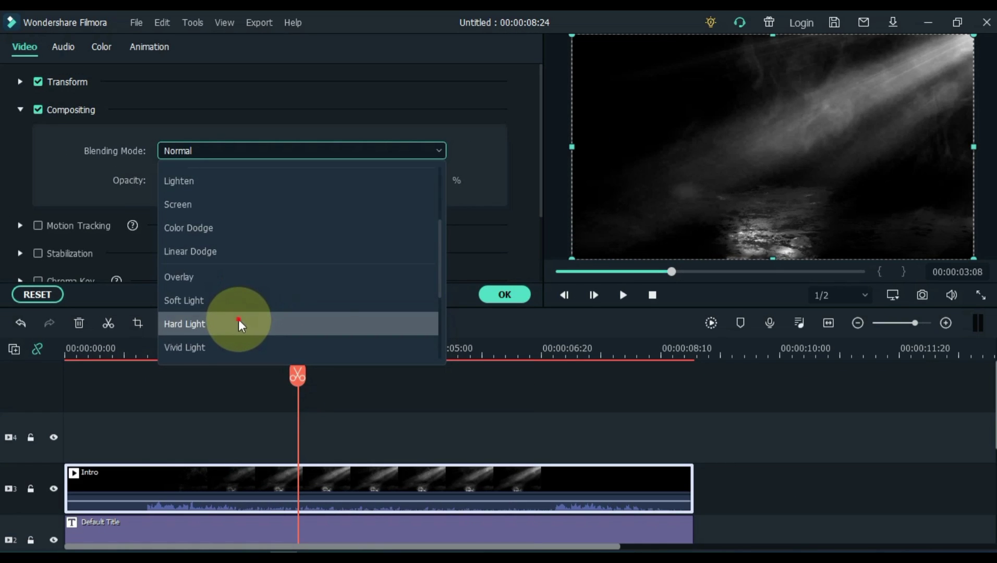
{"action": "left_click", "coordinate": [334, 386]}
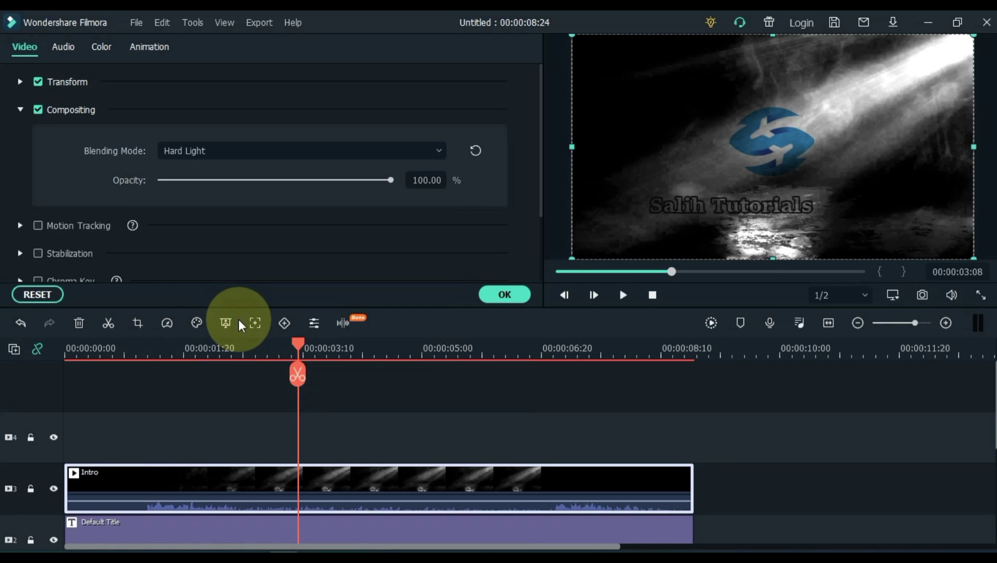
{"action": "left_click", "coordinate": [499, 296]}
{"action": "left_click_drag", "start_coordinate": [299, 349], "coordinate": [44, 398]}
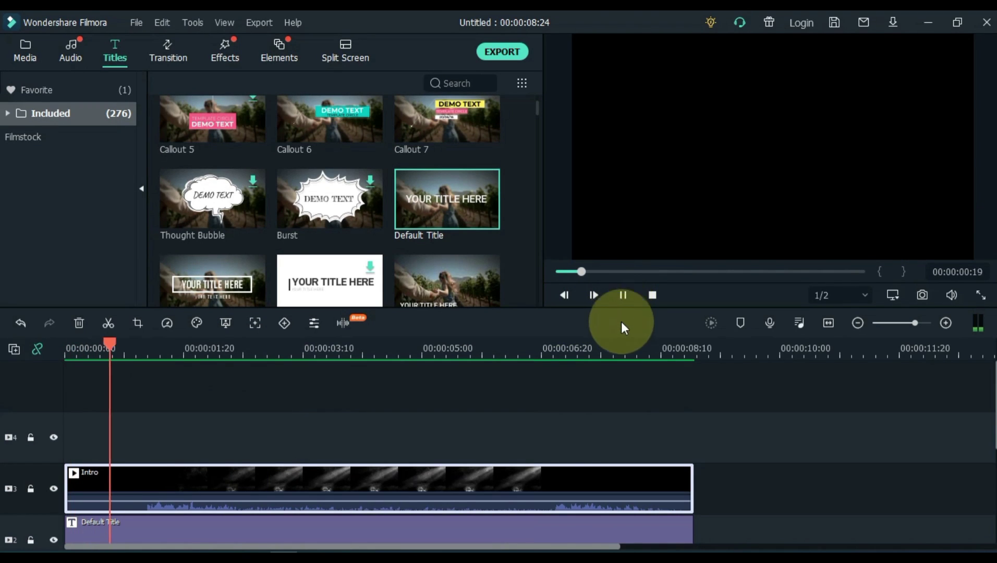
{"action": "scroll", "coordinate": [621, 385], "scroll_direction": "down", "scroll_amount": 1}
{"action": "scroll", "coordinate": [621, 385], "scroll_direction": "down", "scroll_amount": 3}
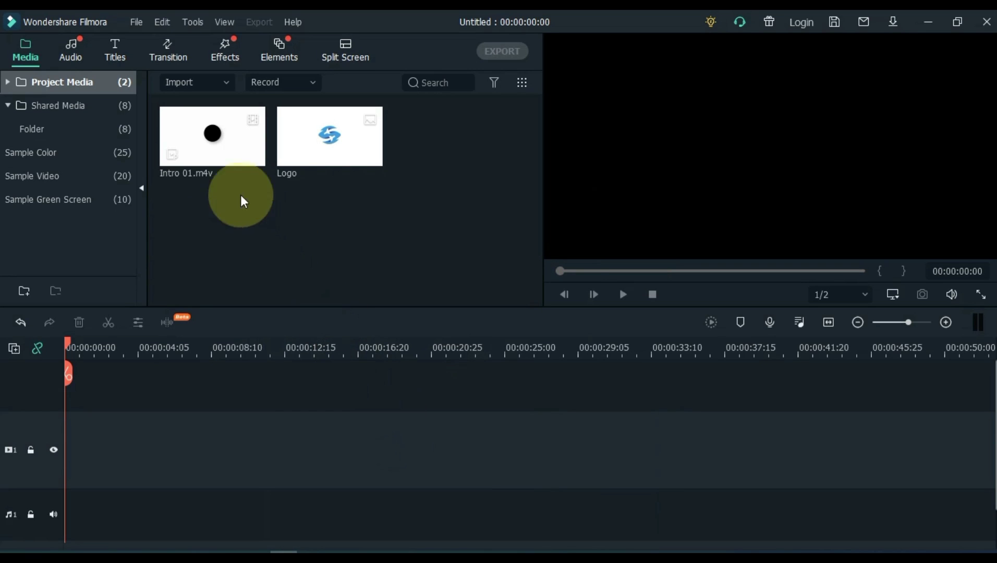
Place Intro 01.m4v on video track 2, leaving track 1 empty, and preview the Logo
{"action": "left_click_drag", "start_coordinate": [206, 157], "coordinate": [72, 469]}
{"action": "key", "text": "space"}
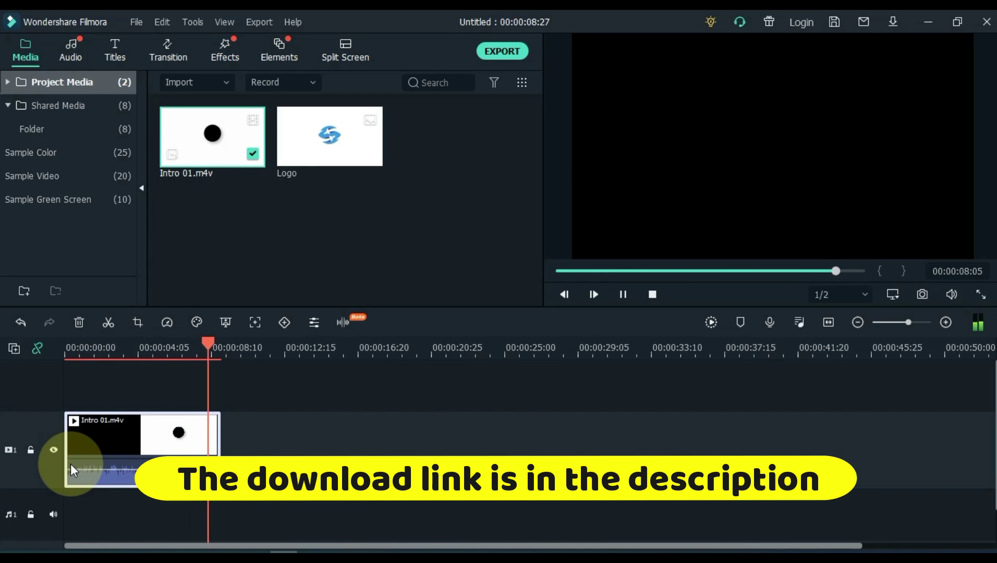
{"action": "left_click", "coordinate": [266, 435]}
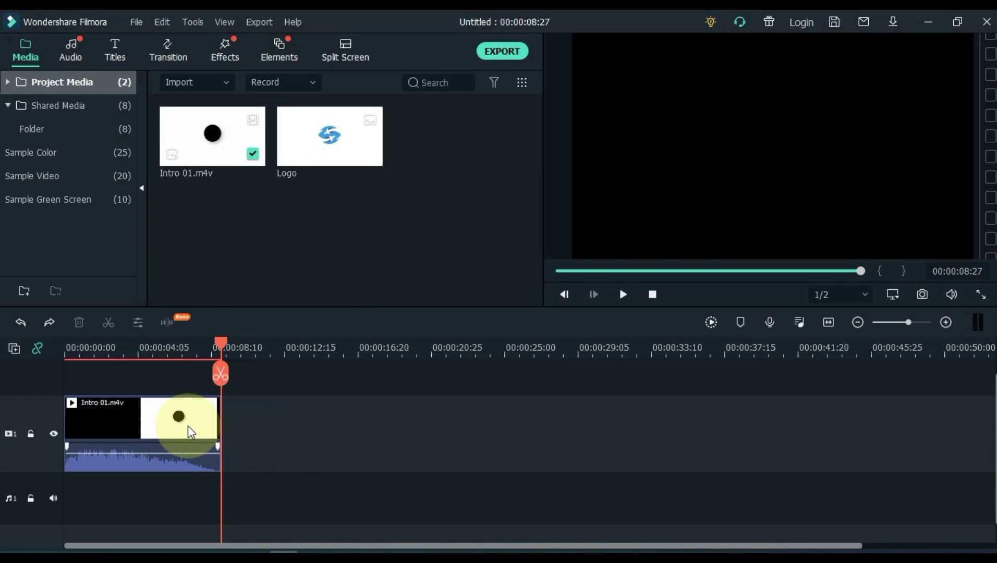
{"action": "left_click_drag", "start_coordinate": [187, 427], "coordinate": [189, 376]}
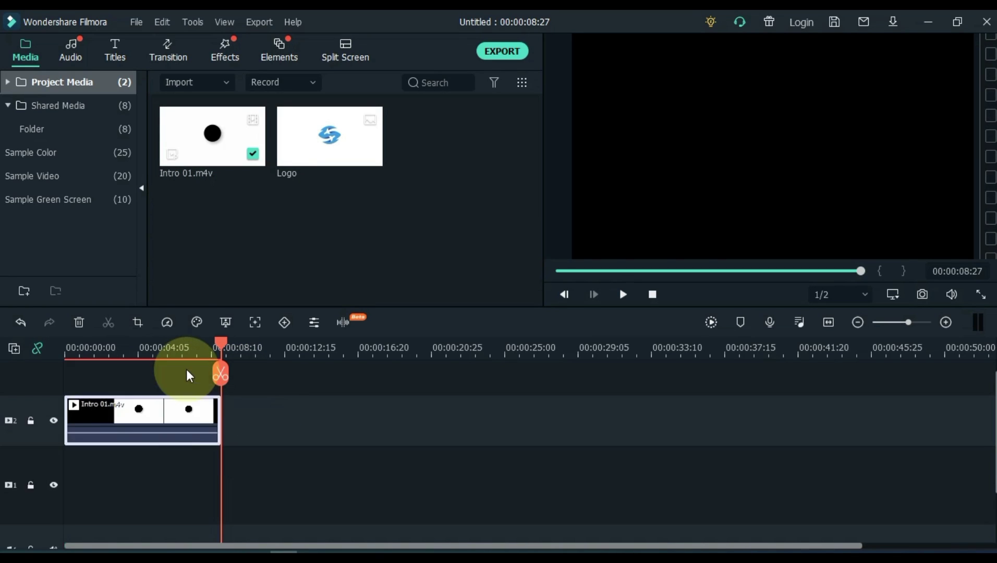
{"action": "double_click", "coordinate": [299, 167]}
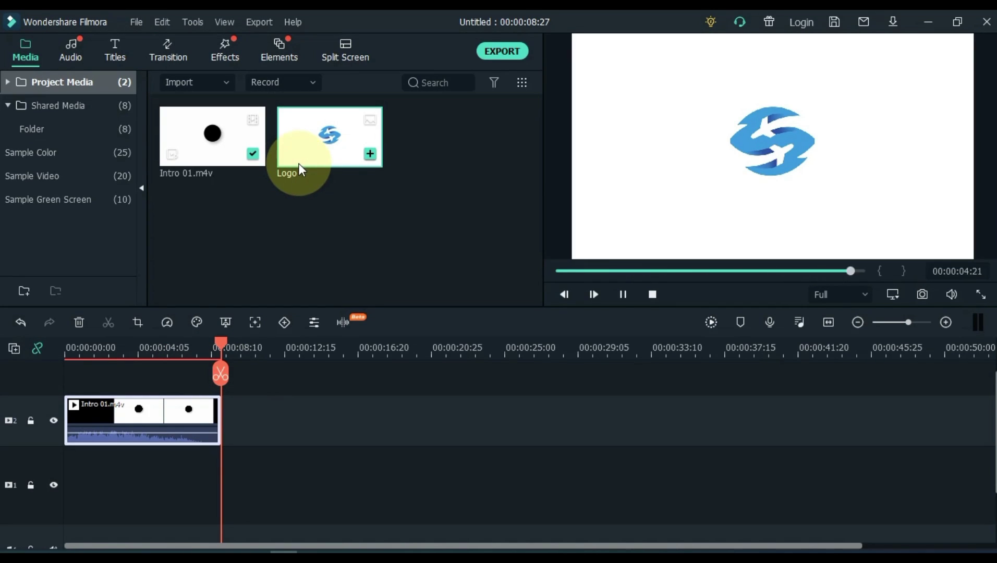
Put the Logo on track 1 and scrub to where the black circle appears
{"action": "left_click", "coordinate": [300, 160]}
{"action": "left_click_drag", "start_coordinate": [301, 158], "coordinate": [141, 488]}
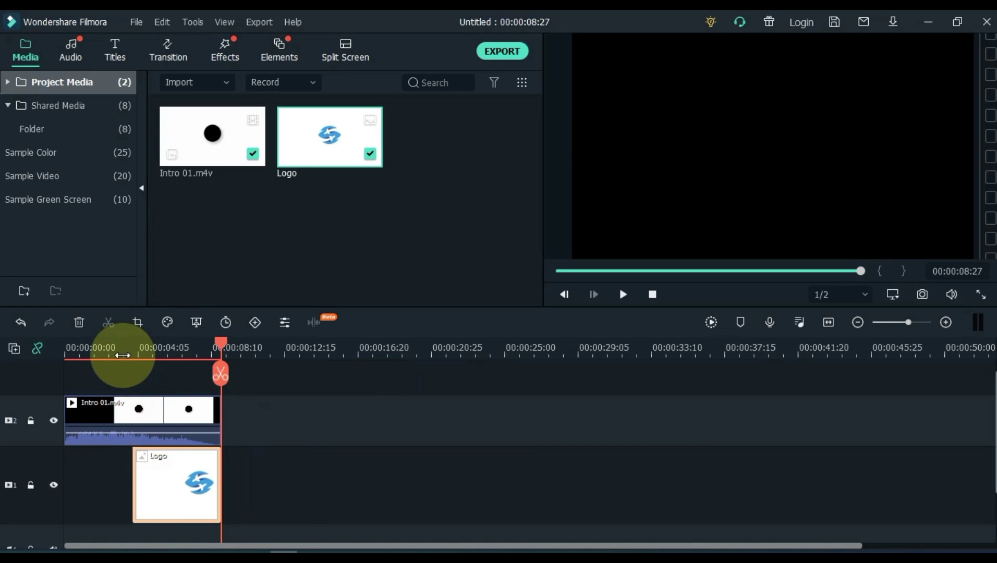
{"action": "left_click", "coordinate": [116, 346]}
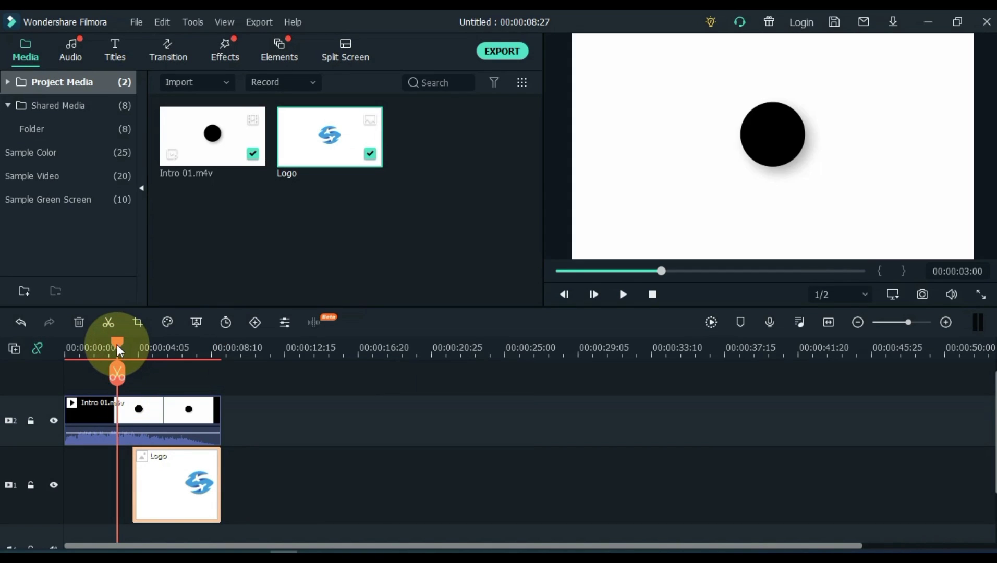
{"action": "left_click_drag", "start_coordinate": [117, 345], "coordinate": [98, 346]}
Split the intro at the playhead and fit the Logo from the split to the intro's end
{"action": "left_click", "coordinate": [104, 405]}
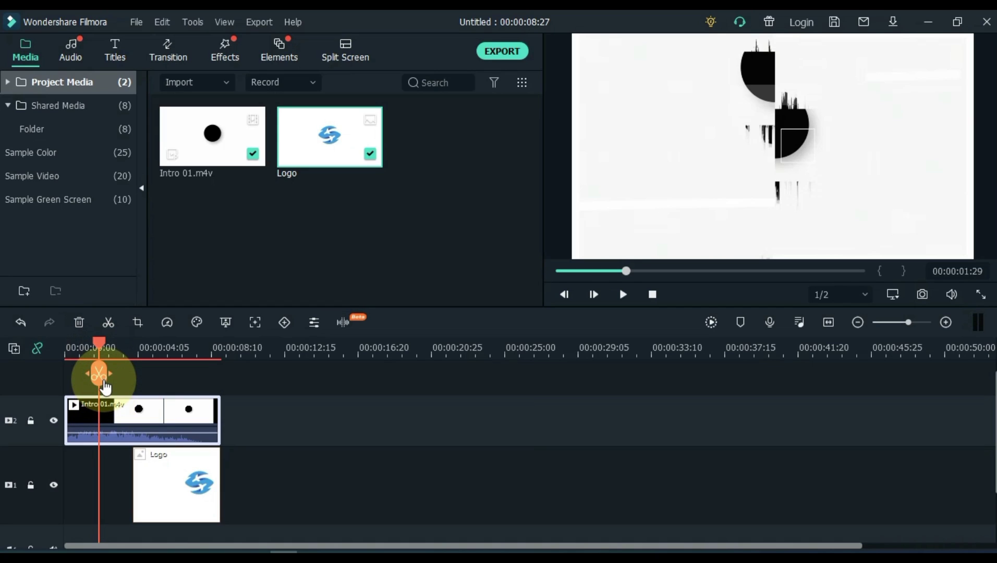
{"action": "left_click", "coordinate": [103, 383]}
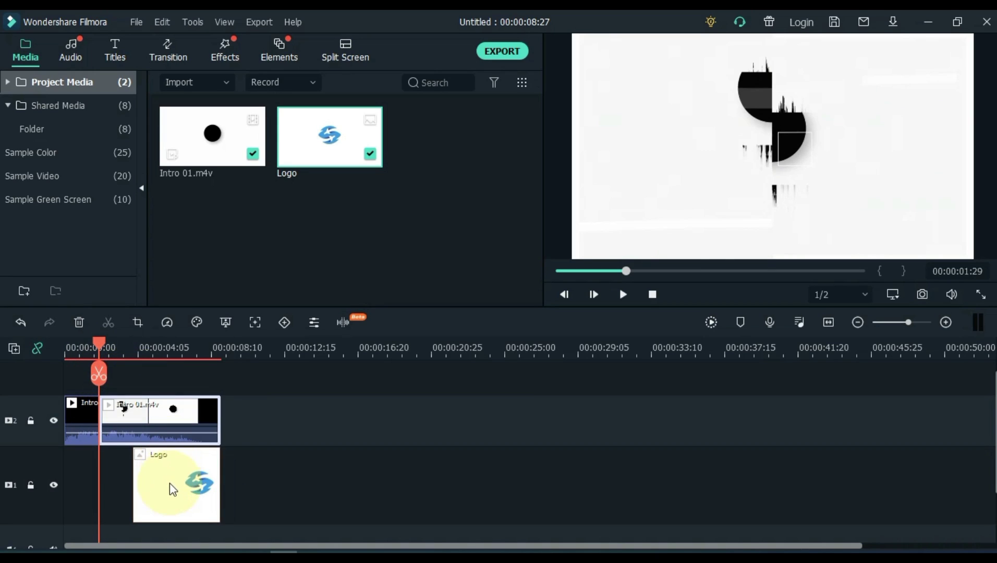
{"action": "left_click_drag", "start_coordinate": [152, 482], "coordinate": [134, 484]}
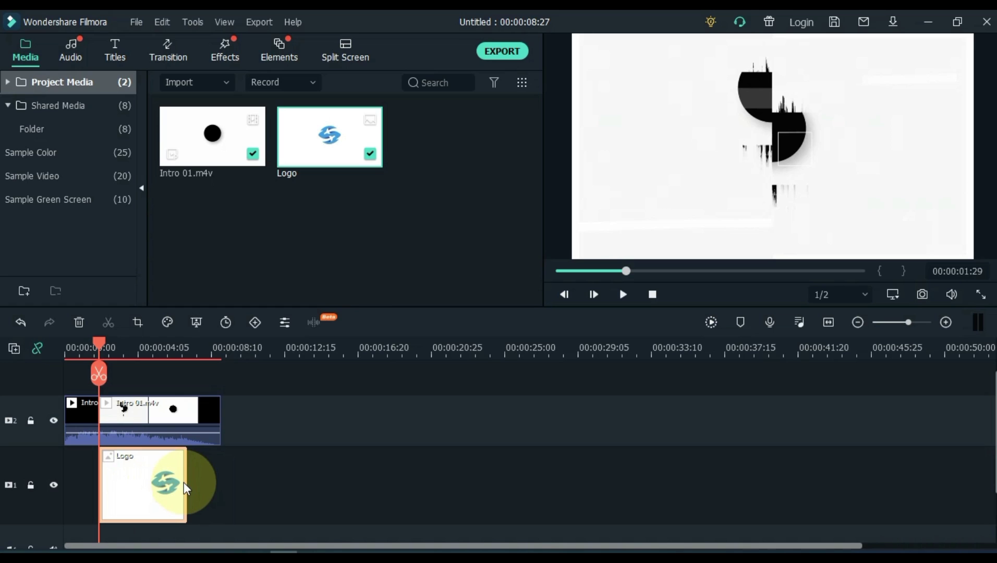
{"action": "left_click_drag", "start_coordinate": [187, 477], "coordinate": [222, 476]}
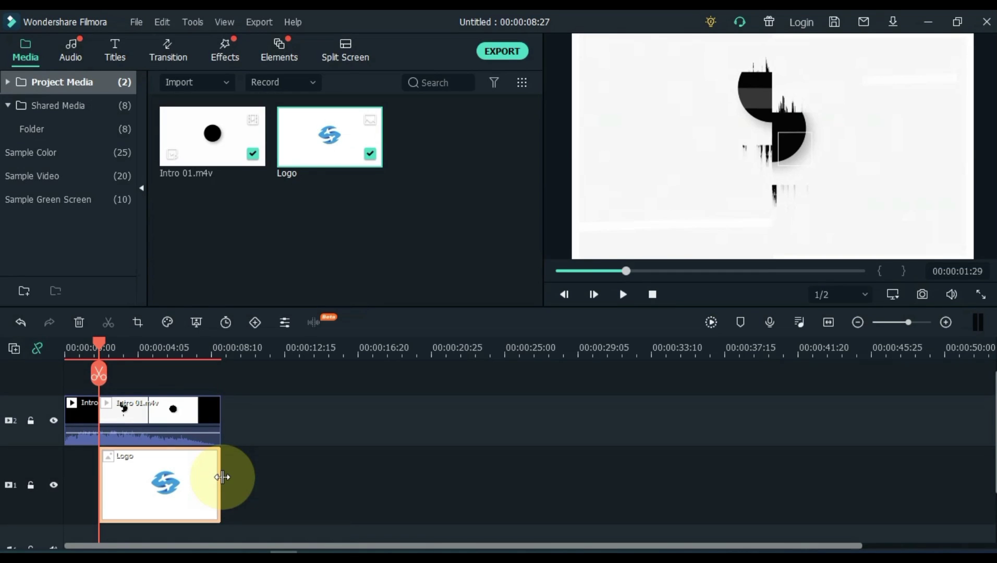
{"action": "left_click", "coordinate": [162, 423]}
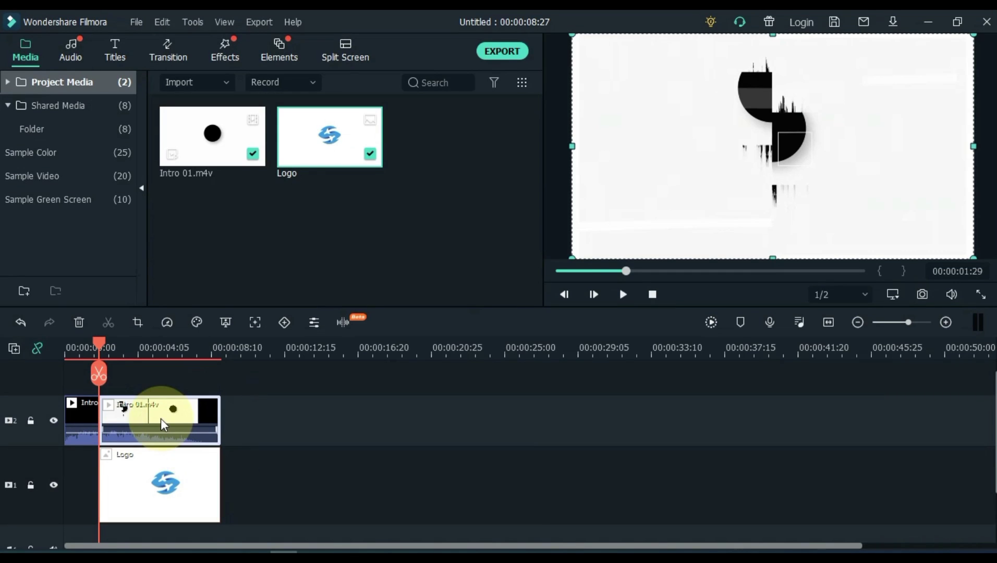
{"action": "double_click", "coordinate": [160, 419]}
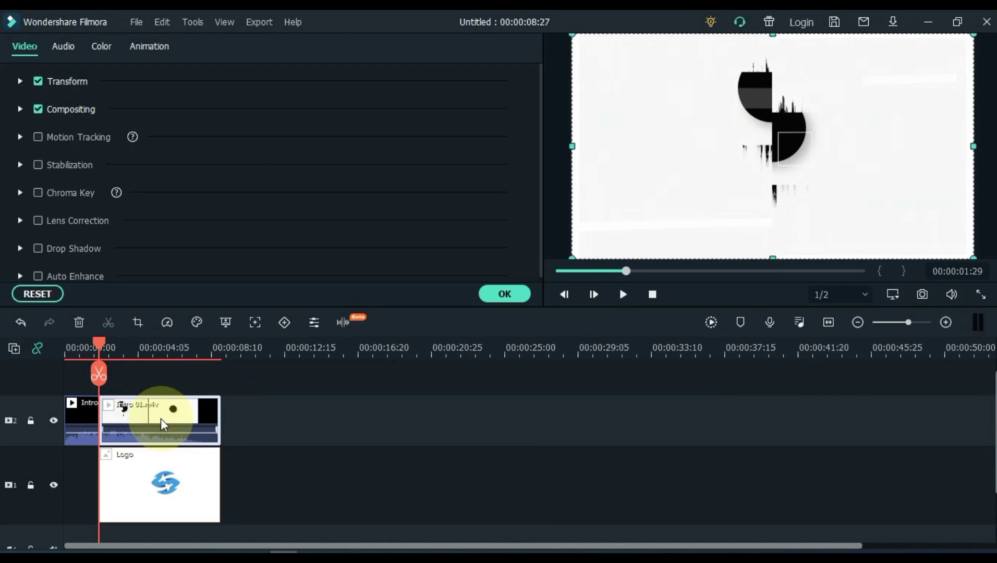
Set the second intro part's blending mode to Lighten and play it back from the start
{"action": "left_click", "coordinate": [21, 111]}
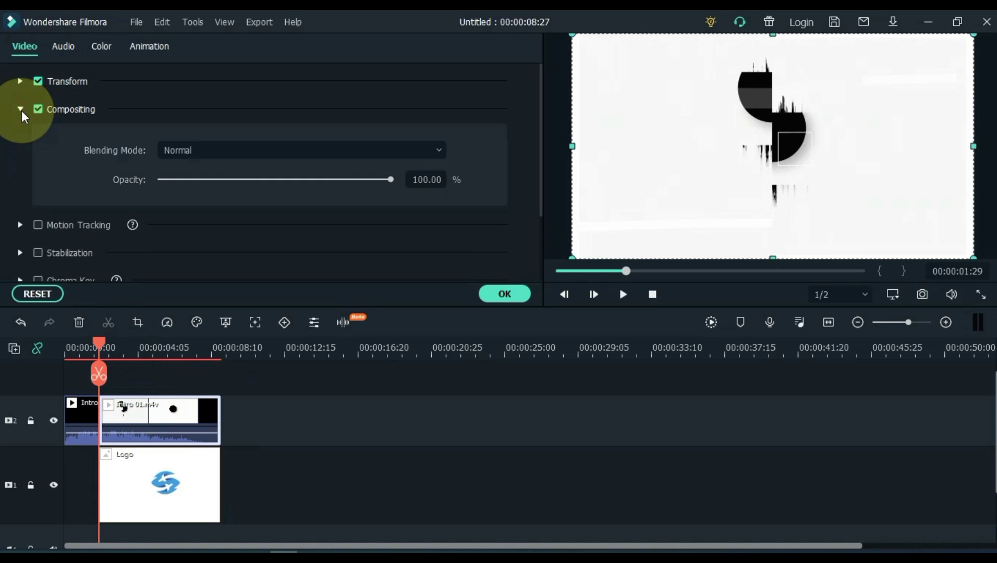
{"action": "left_click", "coordinate": [205, 150]}
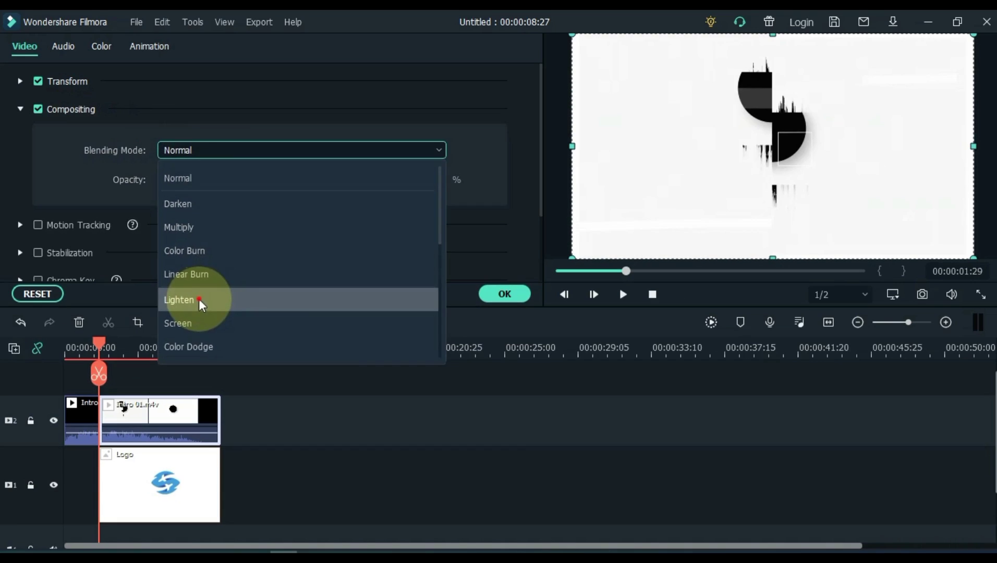
{"action": "left_click", "coordinate": [183, 399]}
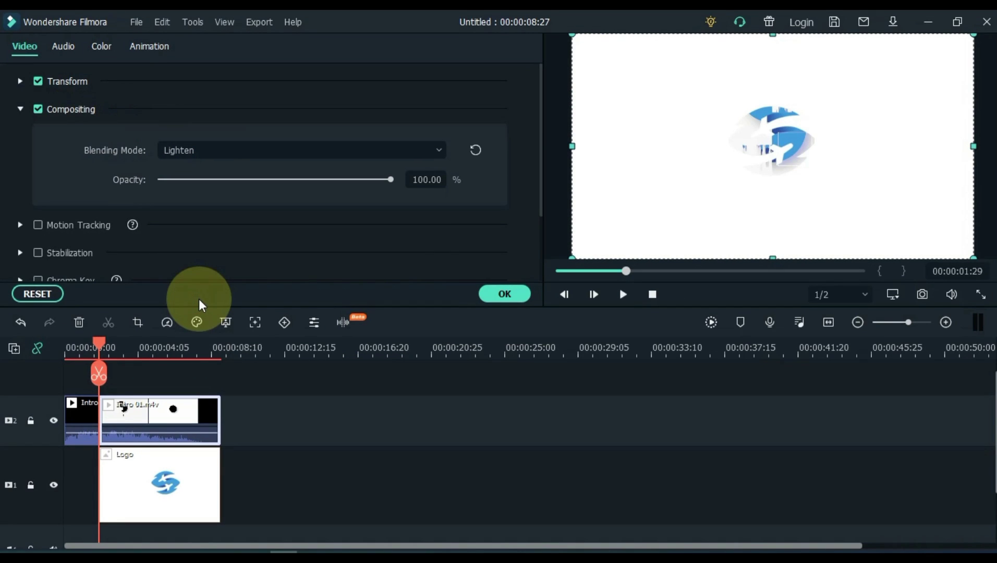
{"action": "left_click", "coordinate": [503, 294]}
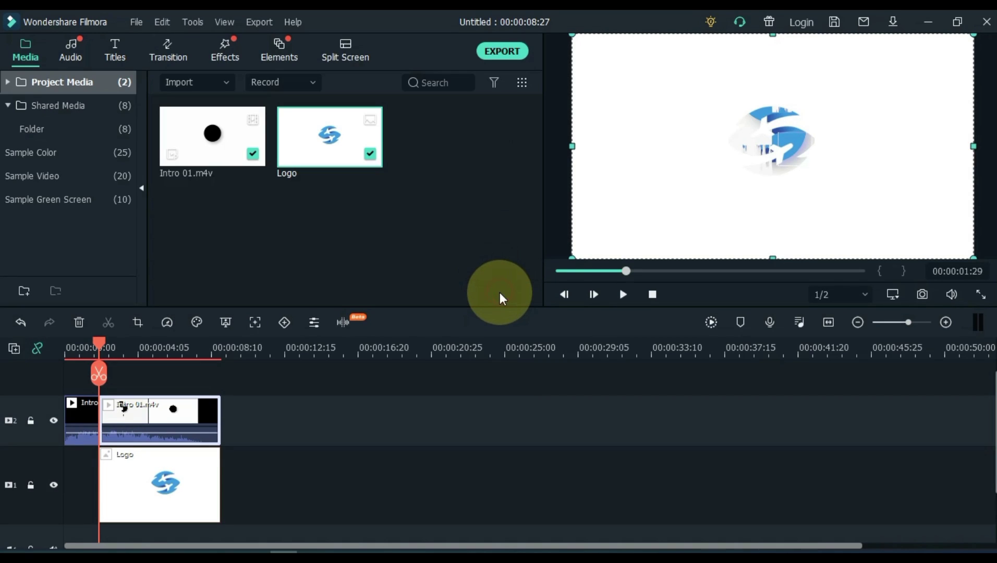
{"action": "left_click_drag", "start_coordinate": [99, 344], "coordinate": [67, 352]}
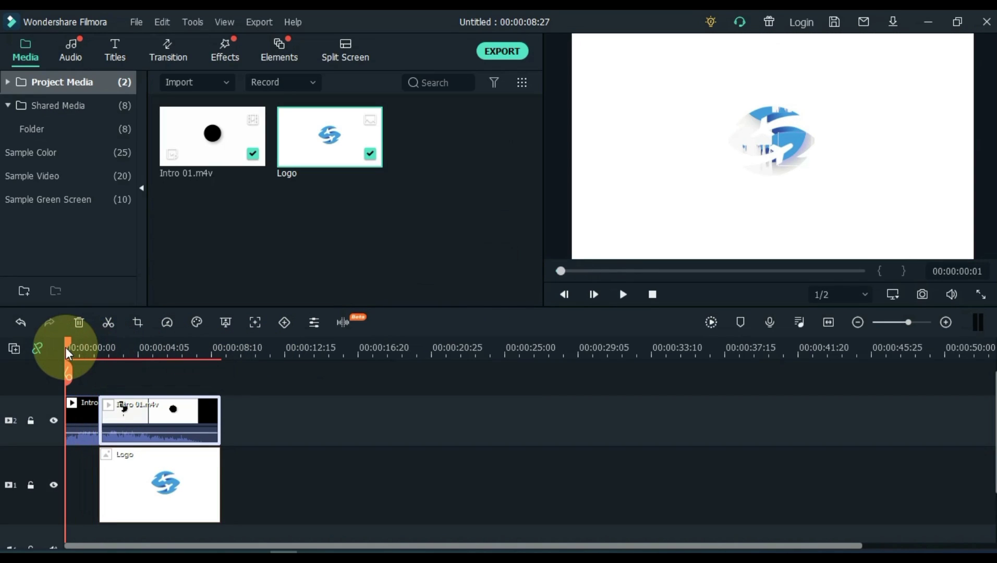
{"action": "key", "text": "space"}
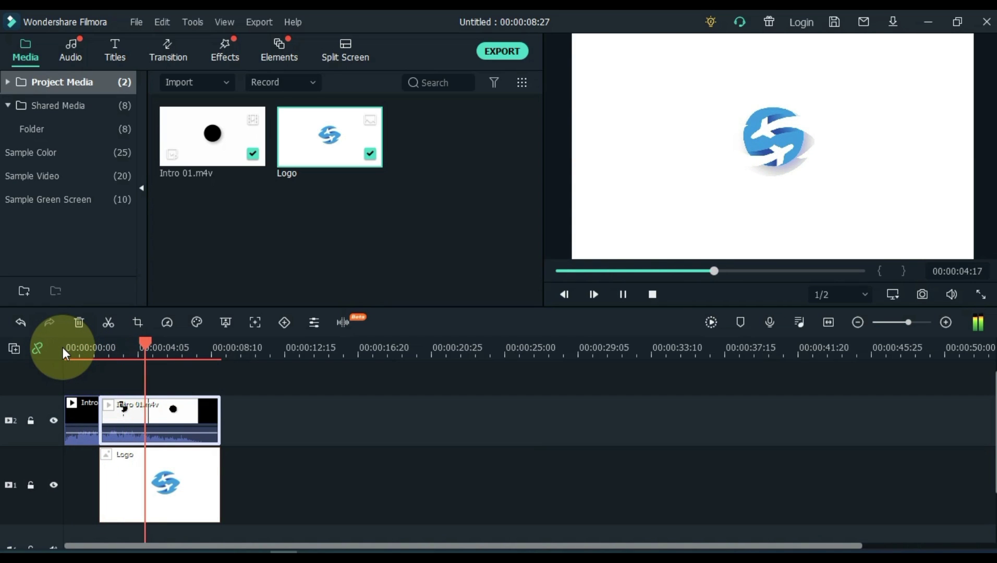
{"action": "key", "text": "space"}
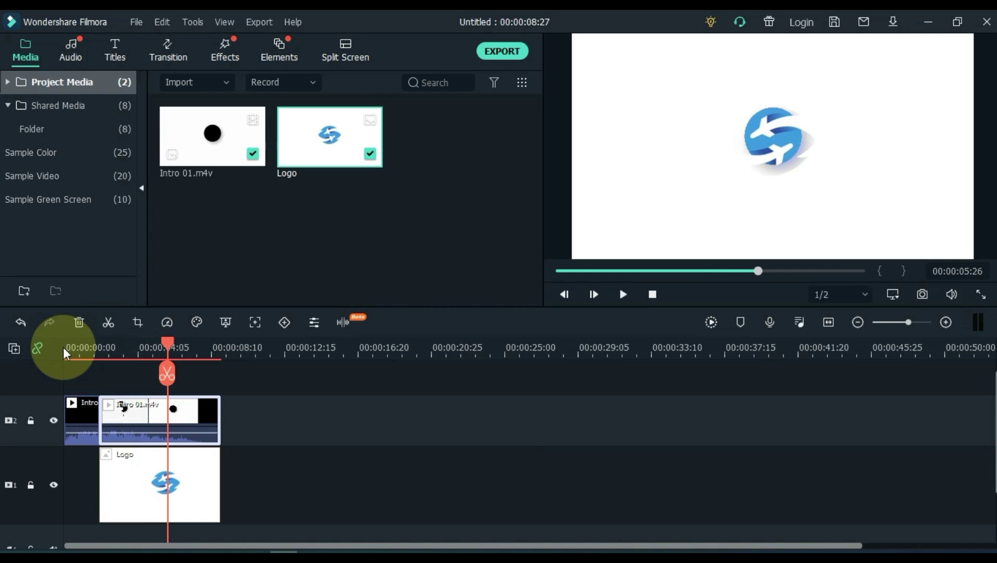
{"action": "left_click", "coordinate": [86, 346]}
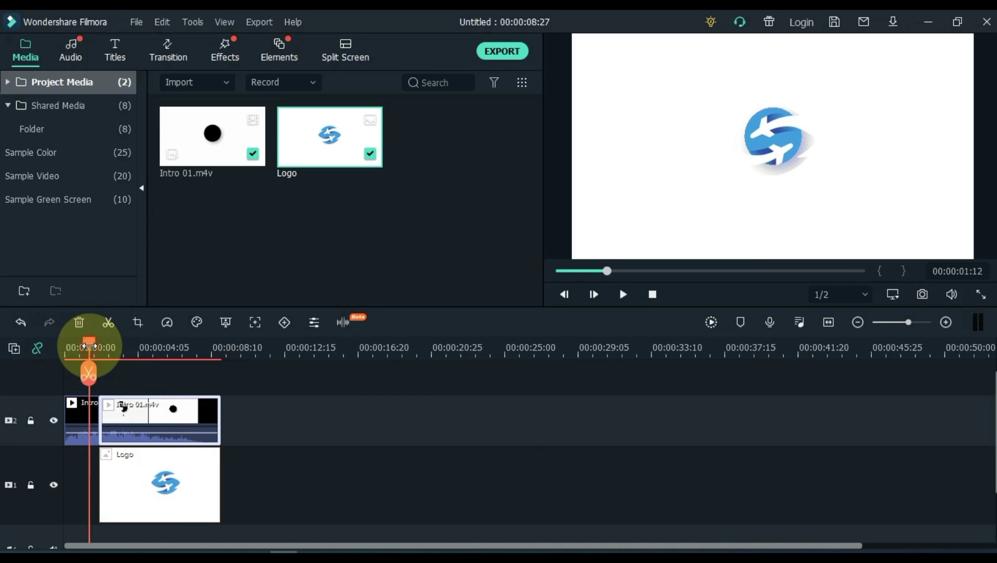
Add a starting custom keyframe with the Logo enlarged to 201% and rotated
{"action": "double_click", "coordinate": [121, 486]}
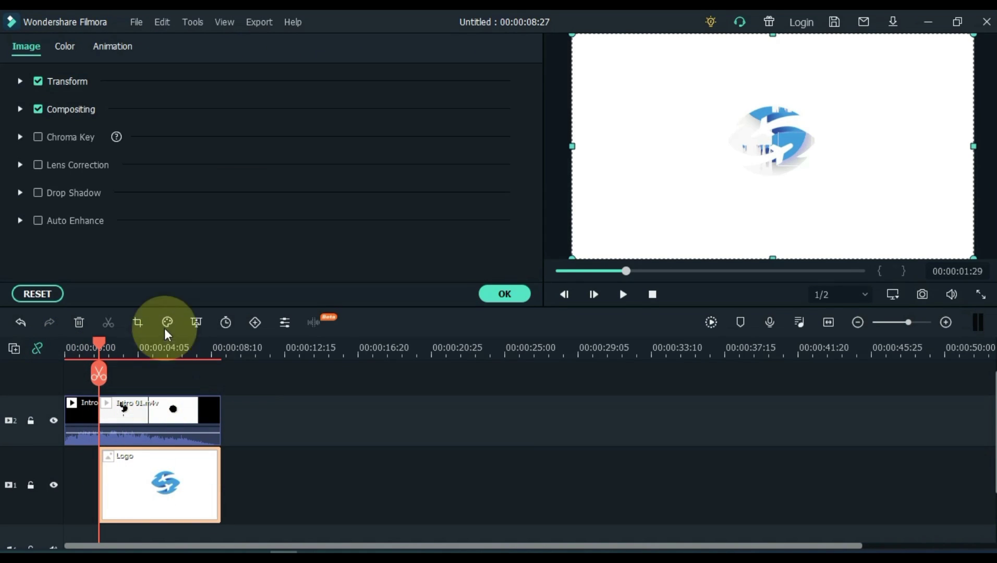
{"action": "left_click", "coordinate": [114, 48]}
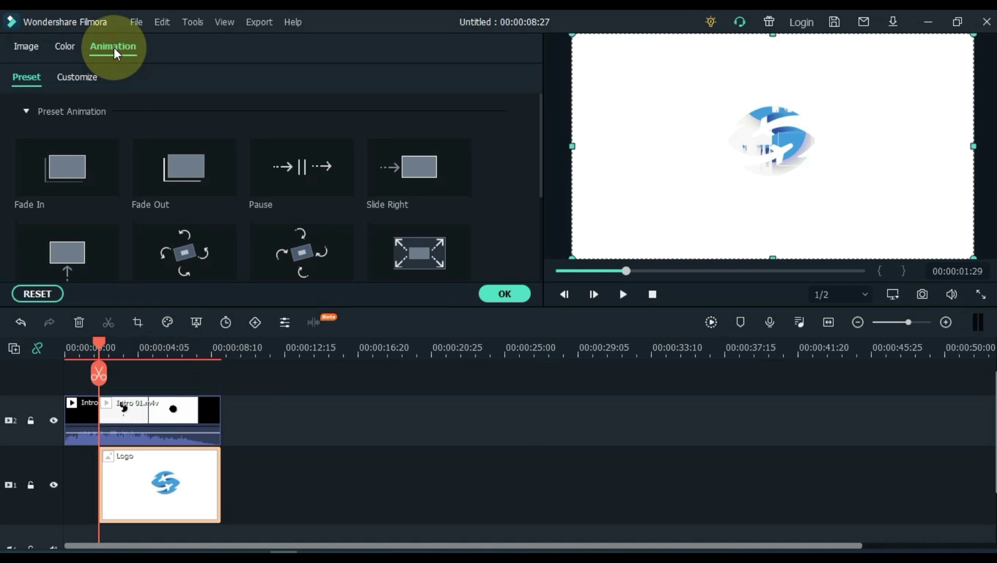
{"action": "left_click", "coordinate": [75, 76]}
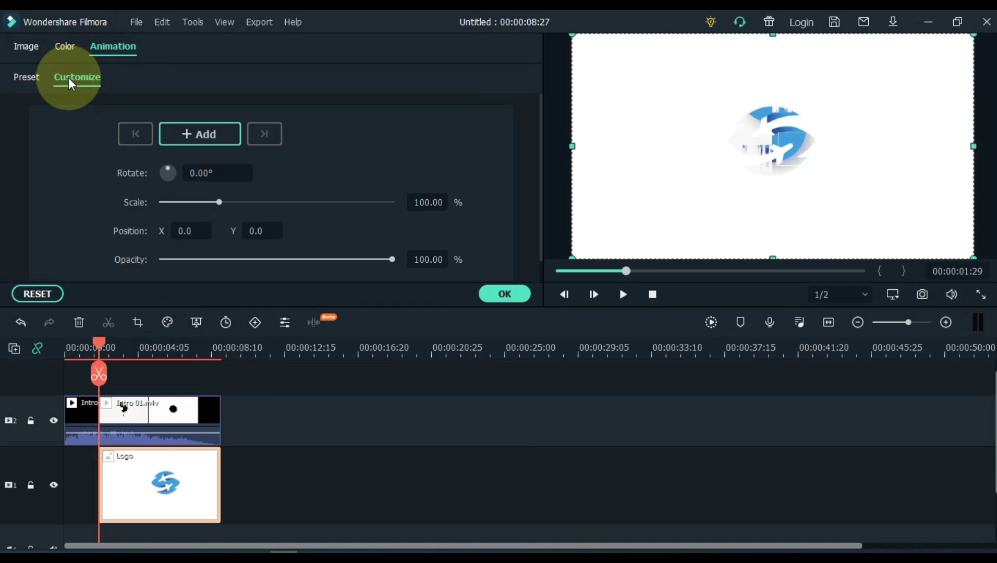
{"action": "left_click", "coordinate": [200, 134]}
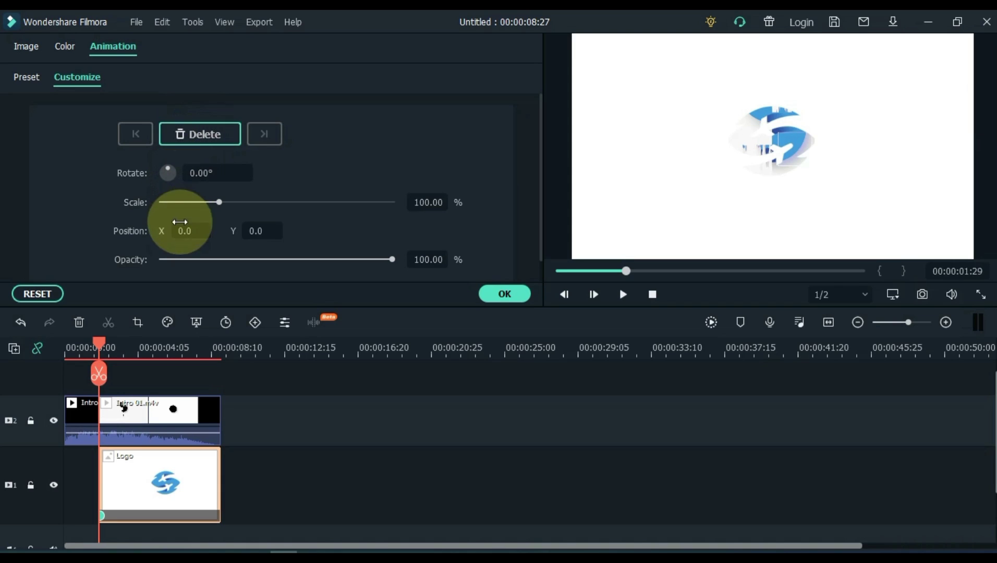
{"action": "left_click_drag", "start_coordinate": [221, 203], "coordinate": [277, 204]}
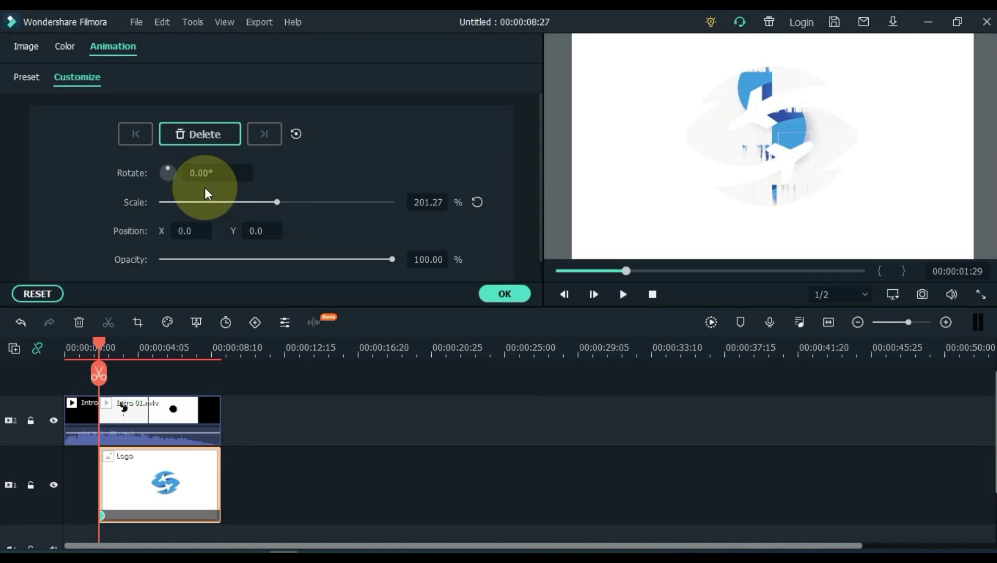
{"action": "left_click_drag", "start_coordinate": [173, 174], "coordinate": [173, 169]}
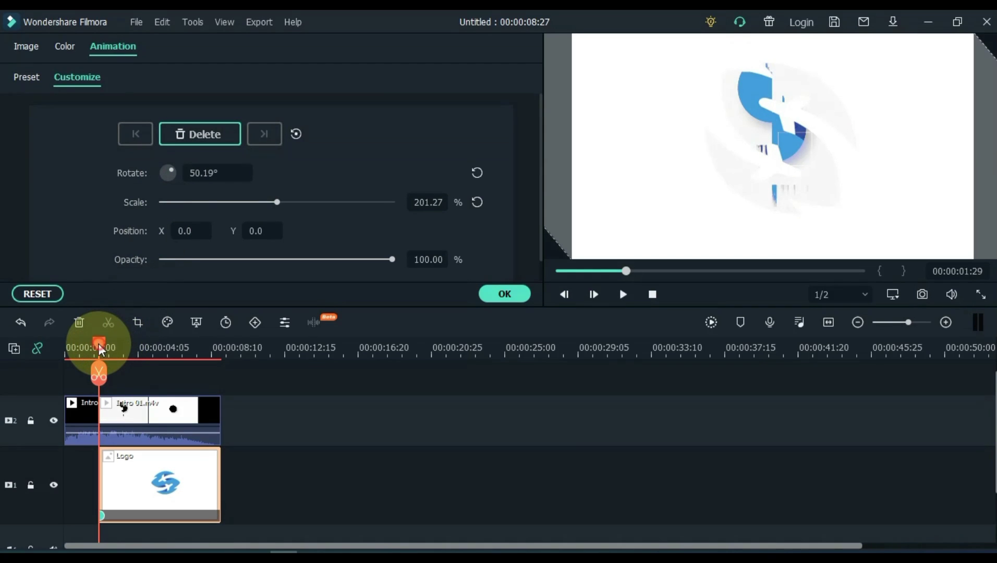
Add a later keyframe with the Logo at 0° rotation and about 62% scale
{"action": "left_click_drag", "start_coordinate": [99, 344], "coordinate": [106, 355]}
{"action": "key", "text": "space"}
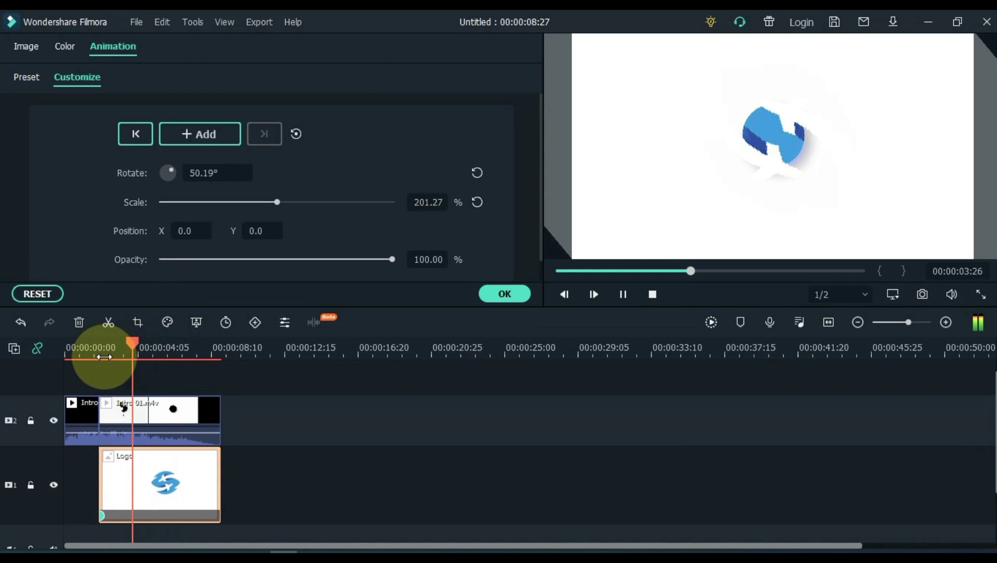
{"action": "key", "text": "space"}
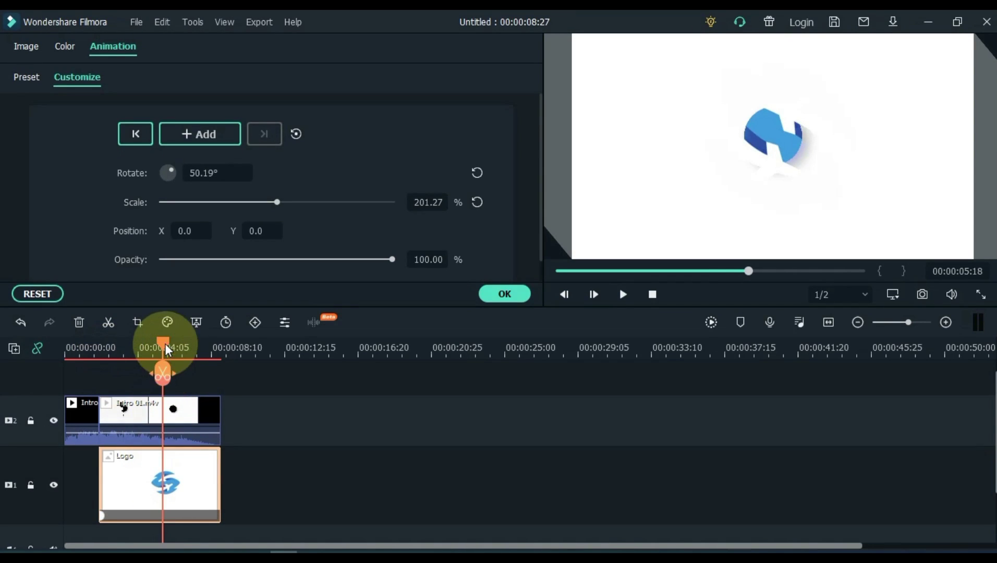
{"action": "left_click", "coordinate": [469, 175]}
{"action": "left_click", "coordinate": [480, 202]}
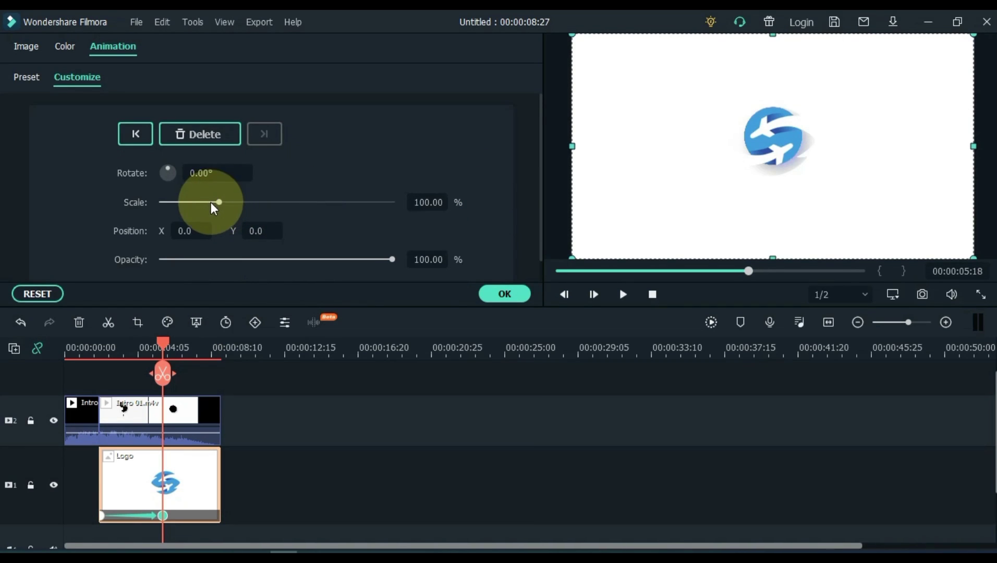
{"action": "left_click_drag", "start_coordinate": [210, 202], "coordinate": [198, 205]}
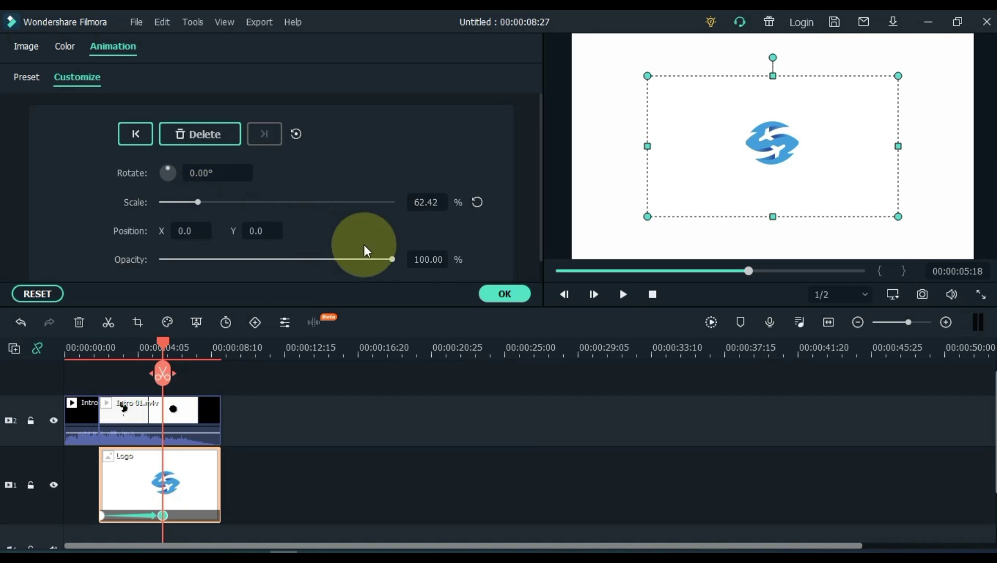
{"action": "left_click", "coordinate": [504, 294]}
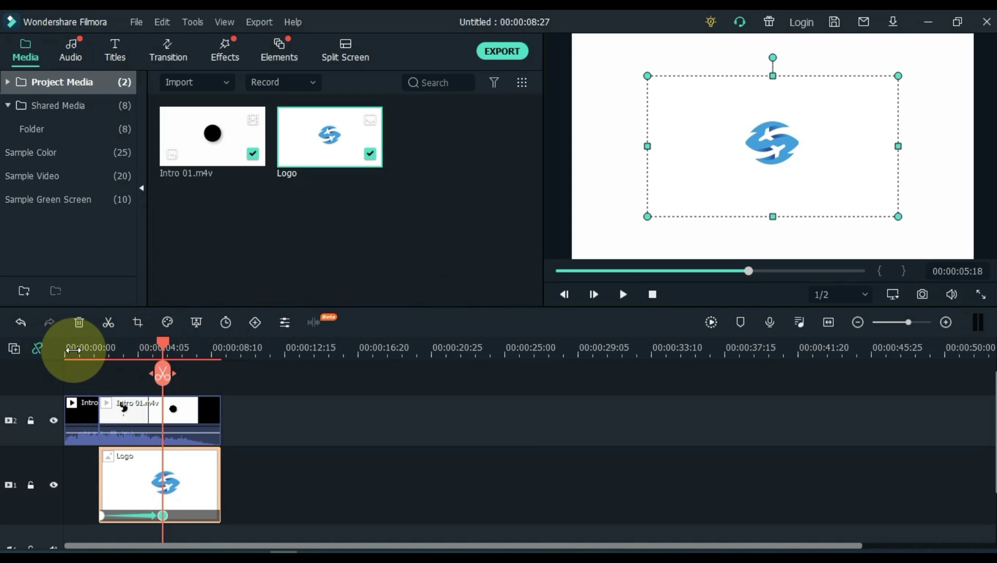
Play the animation from the start, then lift the intro and logo clips to tracks 3 and 2
{"action": "left_click", "coordinate": [69, 350]}
{"action": "key", "text": "space"}
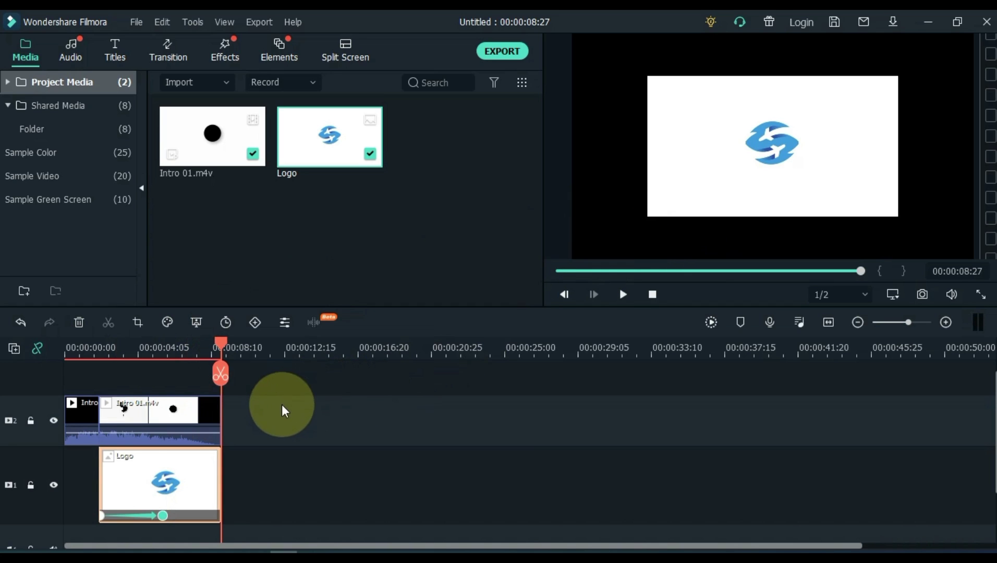
{"action": "left_click_drag", "start_coordinate": [268, 410], "coordinate": [149, 431]}
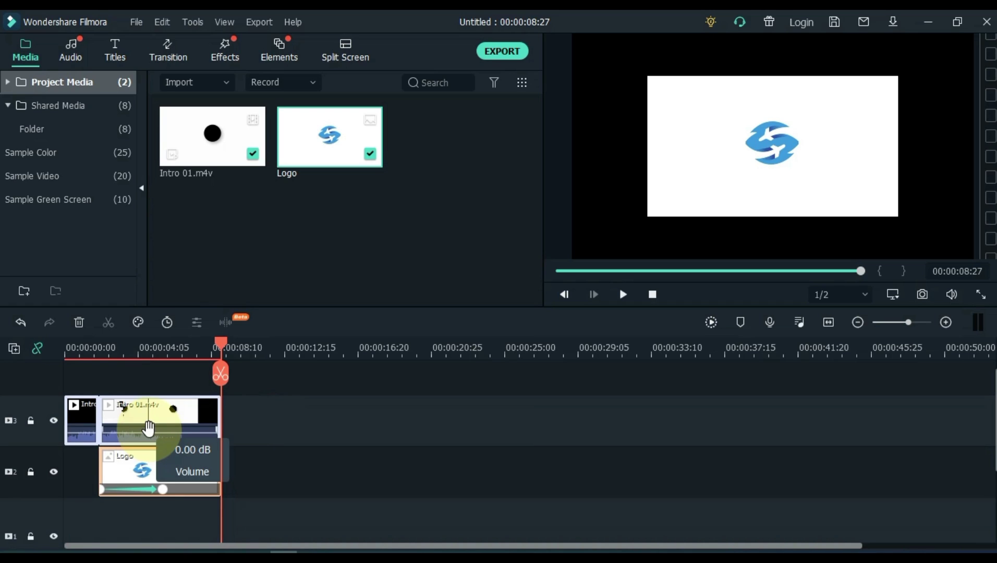
Place the White sample colour clip on the bottom track beneath the logo
{"action": "left_click", "coordinate": [88, 157]}
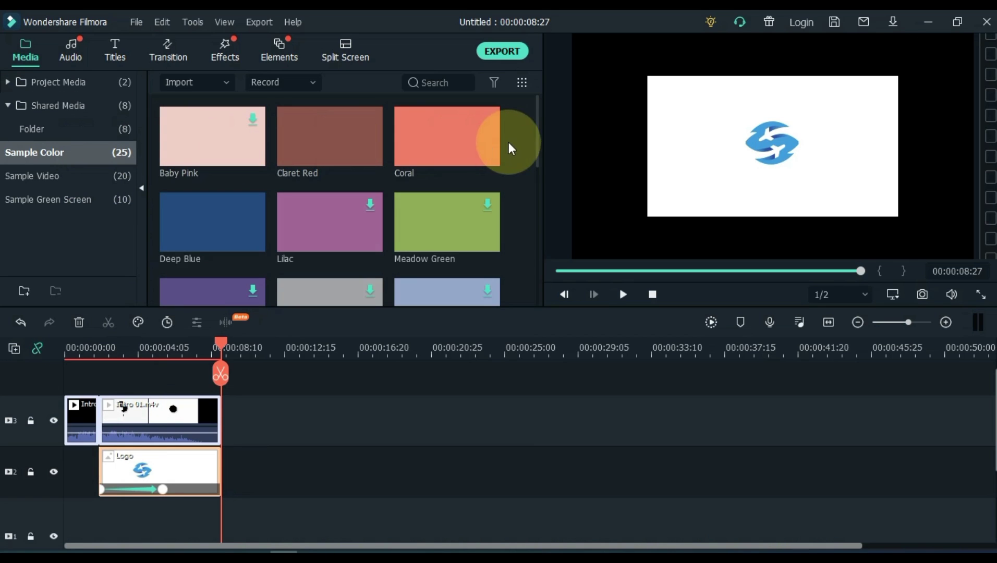
{"action": "left_click_drag", "start_coordinate": [536, 139], "coordinate": [537, 198]}
{"action": "left_click_drag", "start_coordinate": [423, 223], "coordinate": [143, 523]}
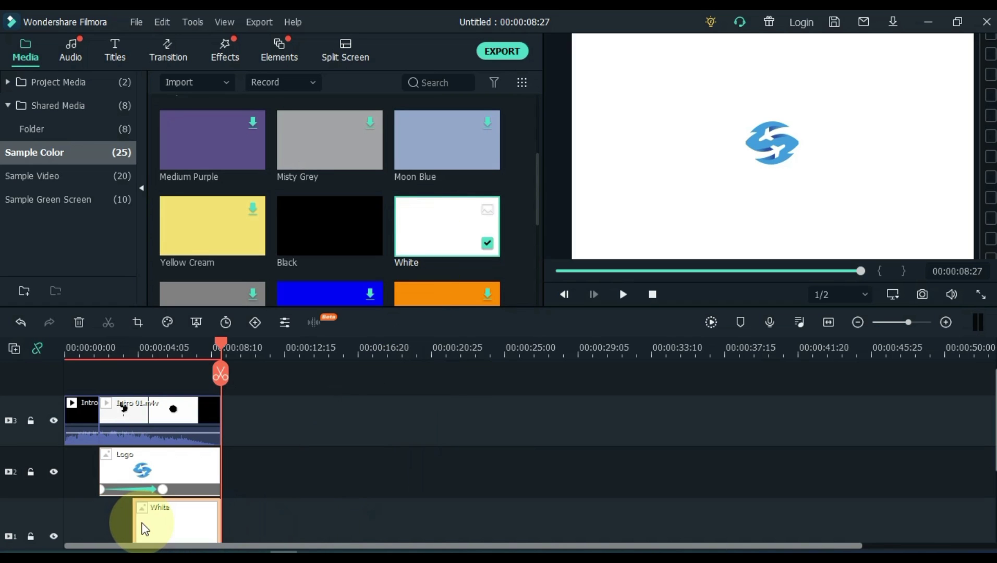
{"action": "left_click", "coordinate": [130, 347]}
Play back the intro over the white background, then bring up the title templates
{"action": "key", "text": "space"}
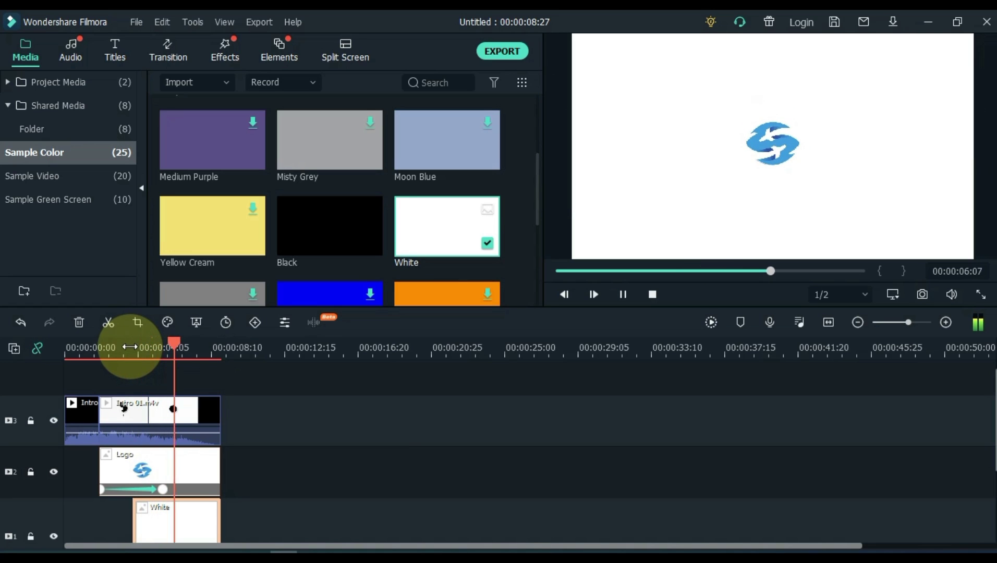
{"action": "scroll", "coordinate": [155, 399], "scroll_direction": "up", "scroll_amount": 1}
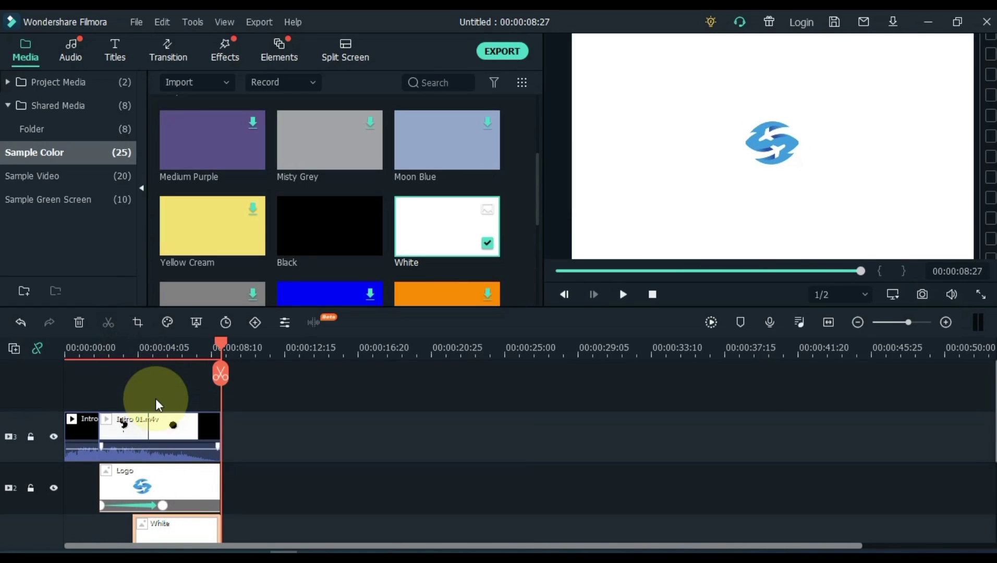
{"action": "left_click", "coordinate": [156, 401]}
{"action": "left_click", "coordinate": [115, 50]}
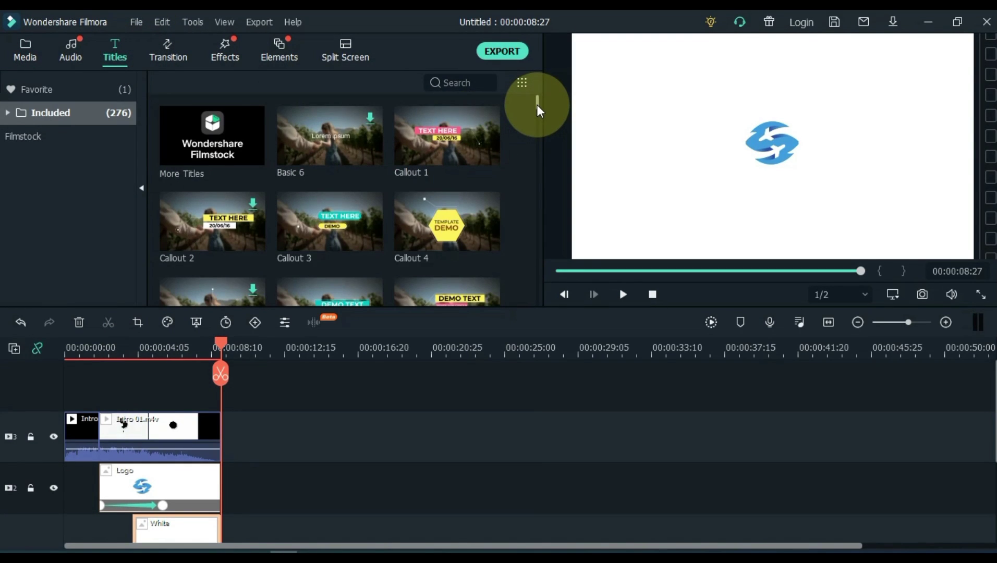
Add the Title 39 template on a new top track above the Intro and select it
{"action": "left_click_drag", "start_coordinate": [536, 104], "coordinate": [539, 123]}
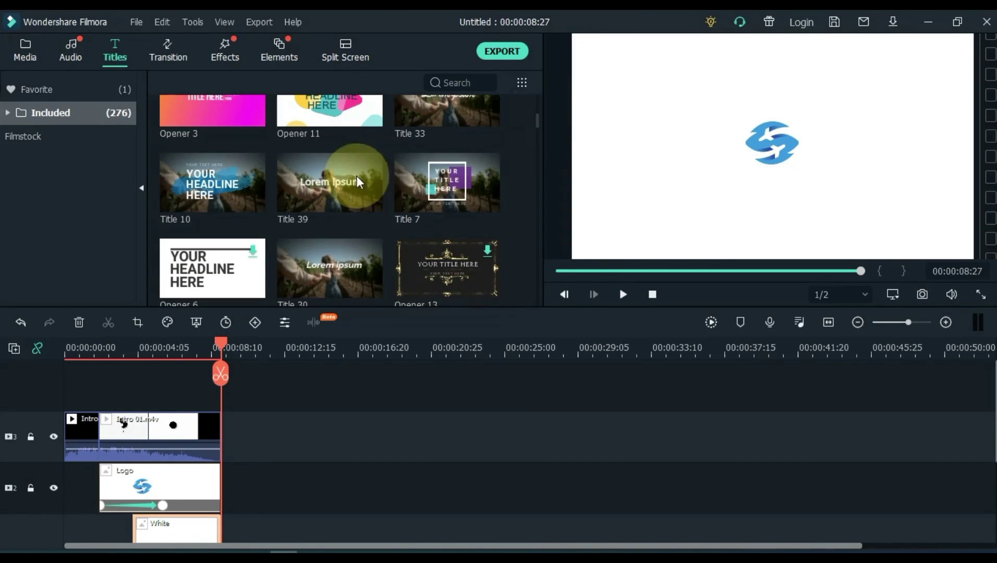
{"action": "left_click", "coordinate": [332, 185]}
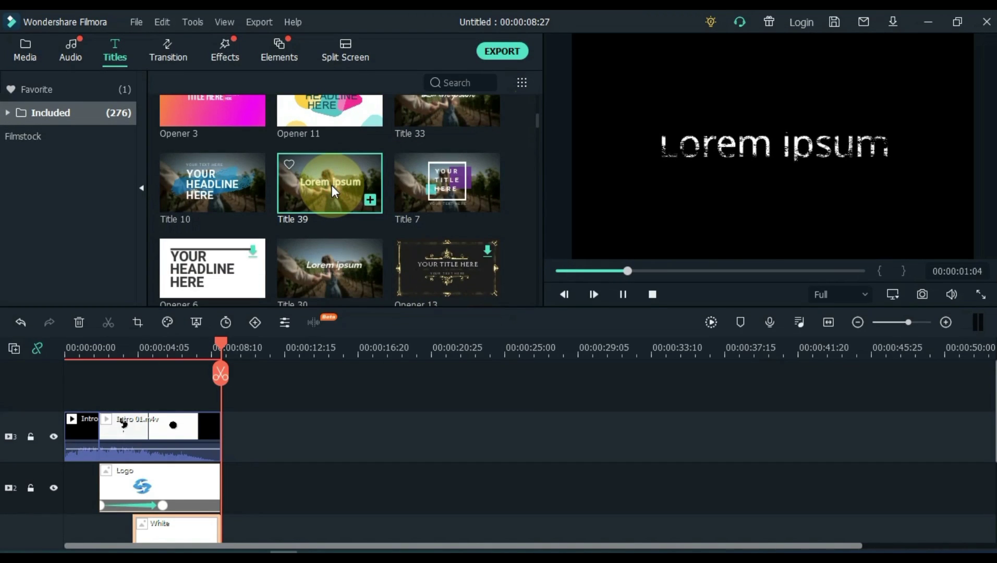
{"action": "left_click_drag", "start_coordinate": [332, 186], "coordinate": [143, 387]}
{"action": "left_click", "coordinate": [130, 347]}
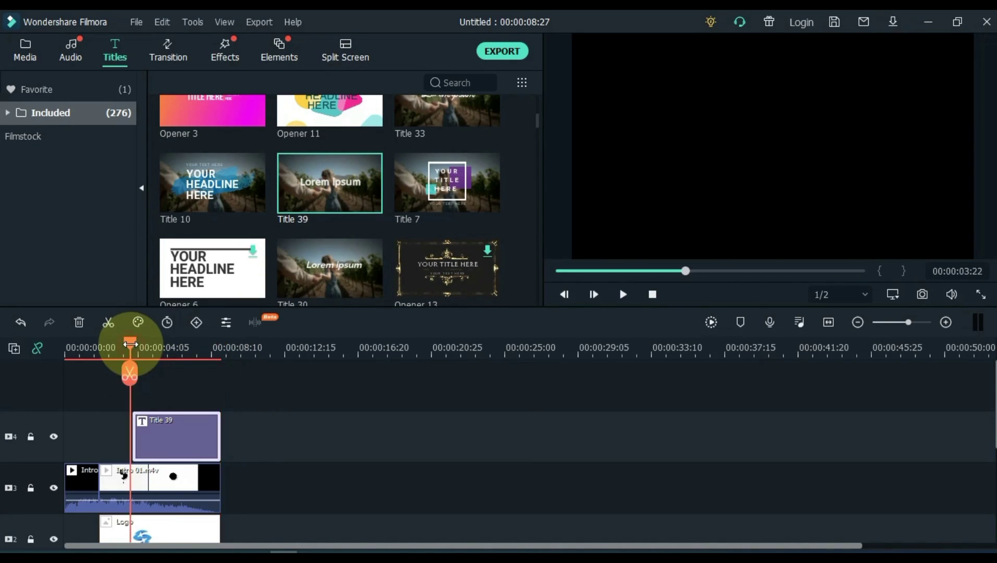
{"action": "key", "text": "space"}
{"action": "left_click", "coordinate": [195, 434]}
Set the Title 39 text colour to black
{"action": "double_click", "coordinate": [194, 433]}
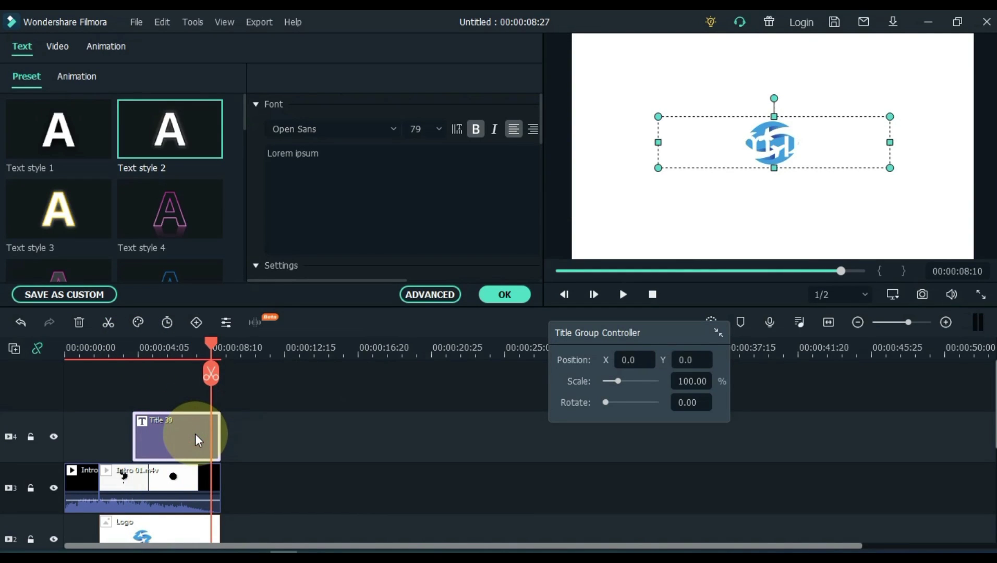
{"action": "left_click_drag", "start_coordinate": [363, 160], "coordinate": [244, 133]}
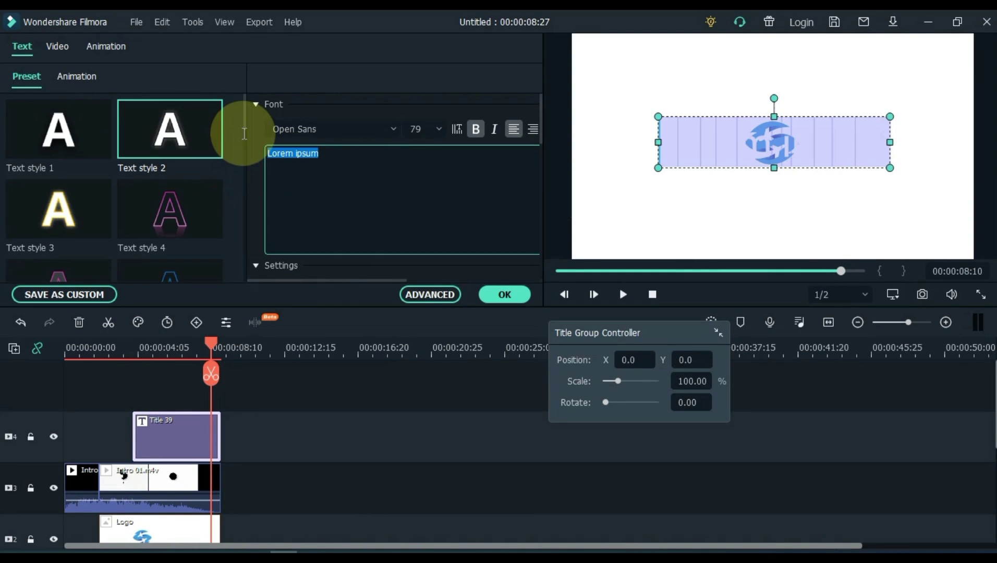
{"action": "left_click", "coordinate": [269, 181]}
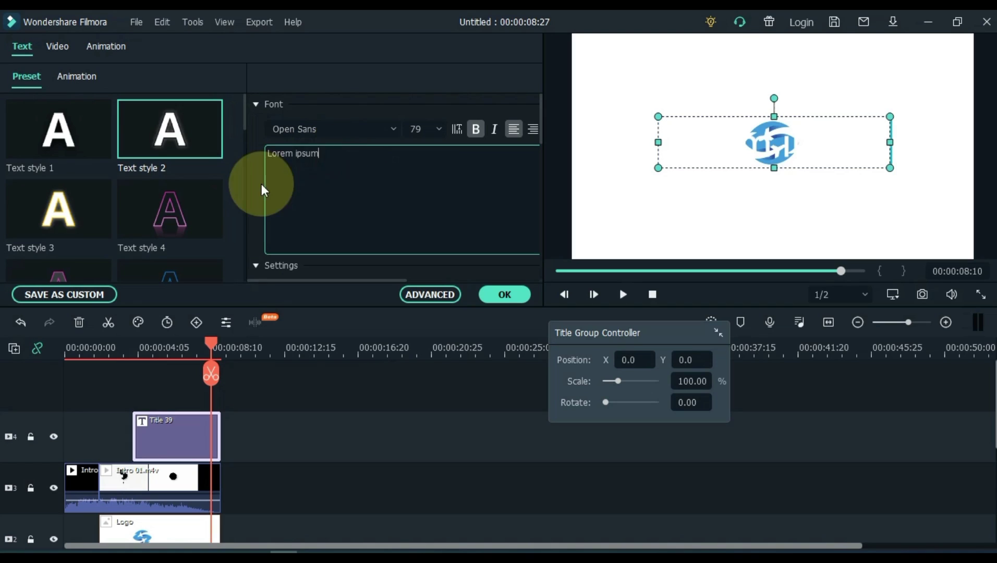
{"action": "scroll", "coordinate": [255, 193], "scroll_direction": "down", "scroll_amount": 2}
{"action": "left_click", "coordinate": [383, 253]}
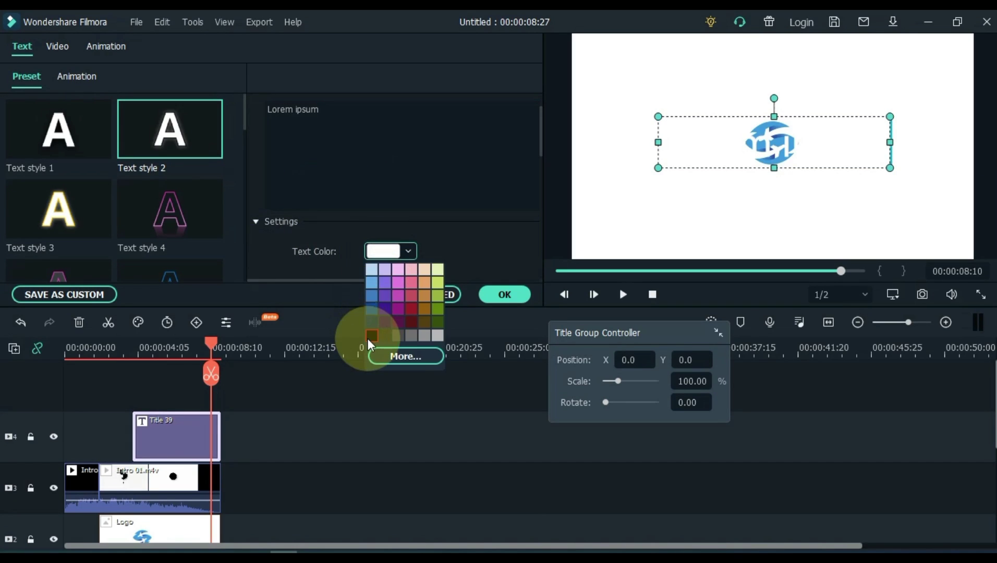
{"action": "left_click", "coordinate": [370, 337]}
Replace the placeholder Lorem ipsum text with 'Salih Tutorials'
{"action": "left_click", "coordinate": [334, 140]}
{"action": "scroll", "coordinate": [336, 139], "scroll_direction": "up", "scroll_amount": 1}
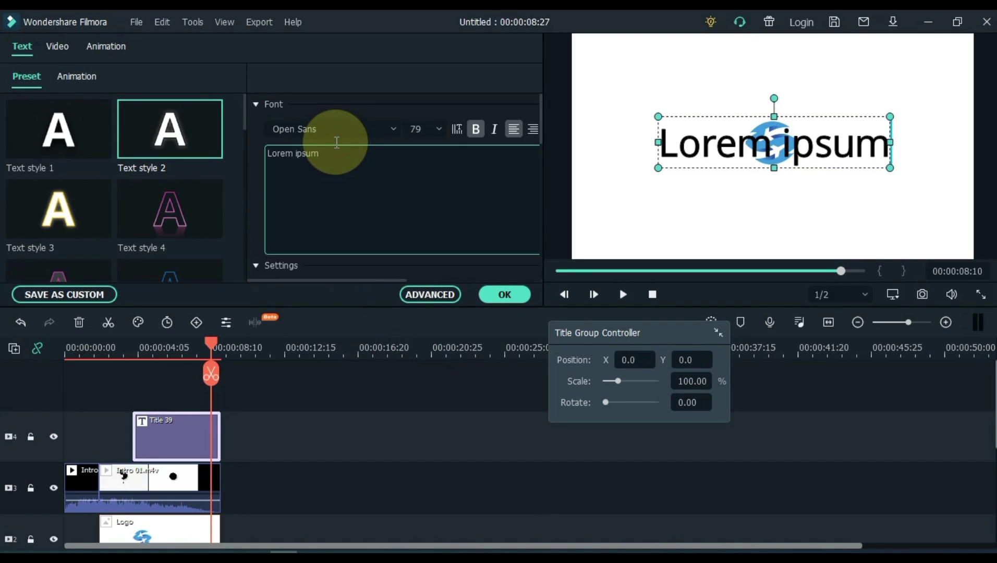
{"action": "key", "text": "ctrl+a"}
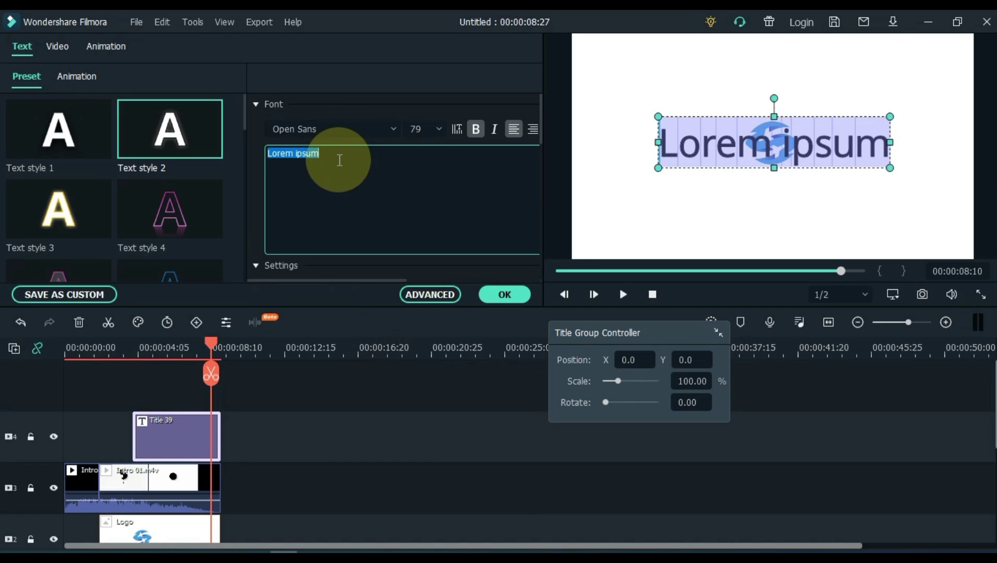
{"action": "type", "text": "Salih Tutoria"}
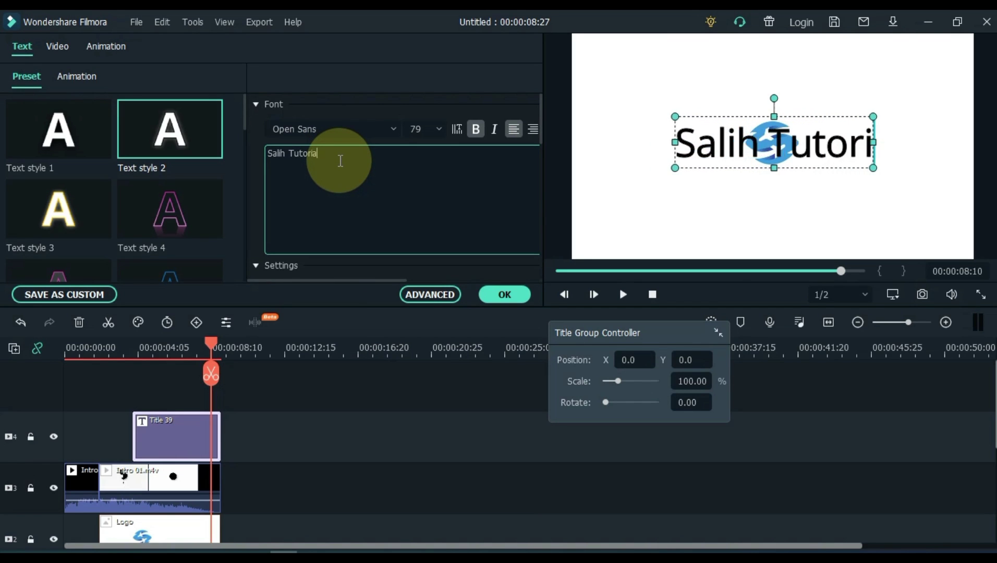
{"action": "type", "text": "ls"}
Switch the title font to Quicksand-Light and move the text down below the logo
{"action": "left_click", "coordinate": [326, 128]}
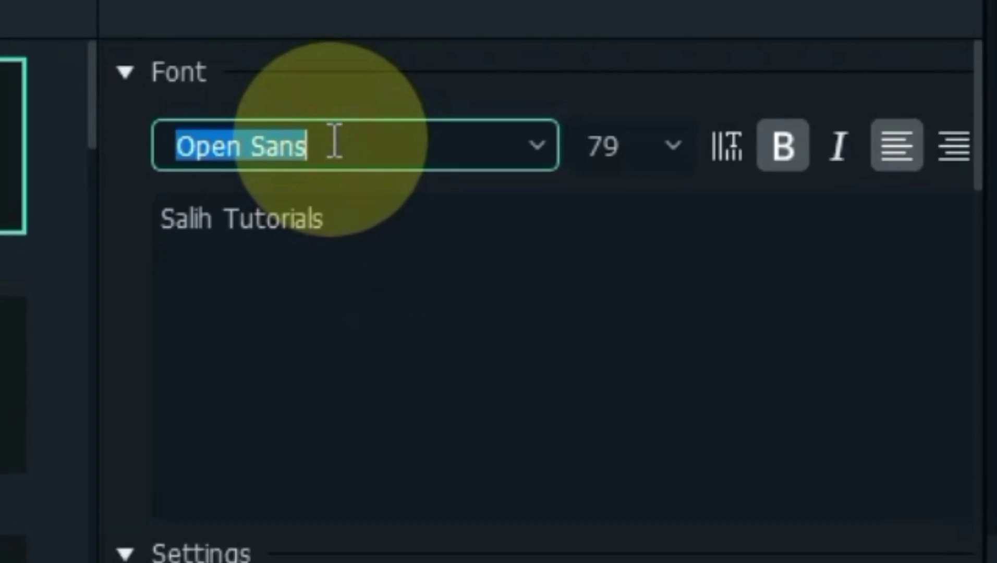
{"action": "type", "text": "Quicksand-light"}
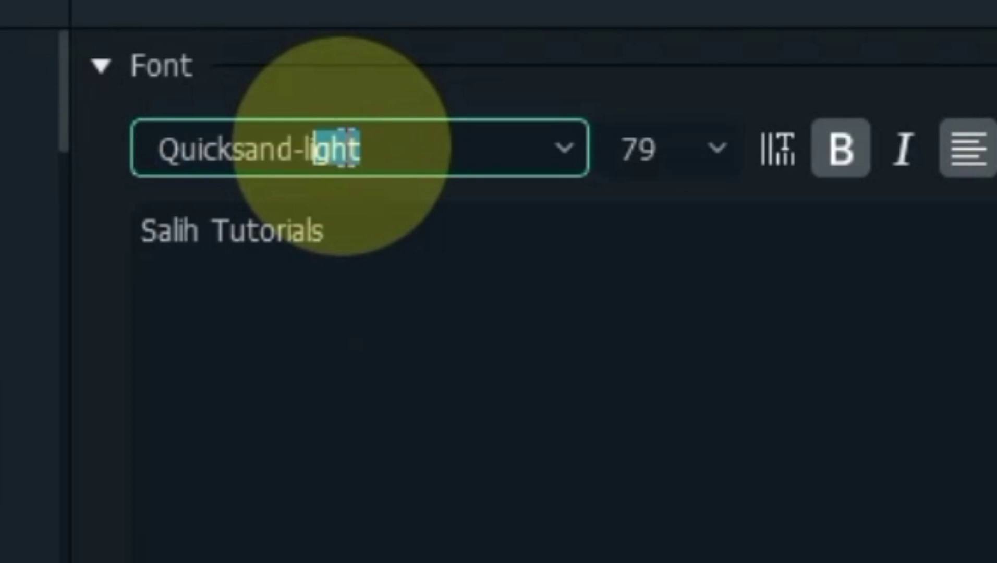
{"action": "key", "text": "Return"}
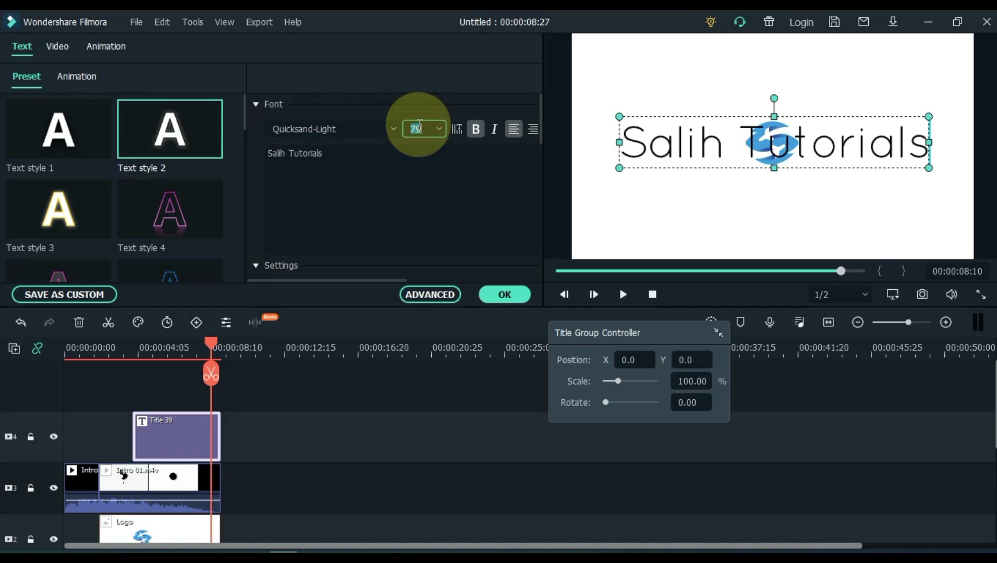
{"action": "scroll", "coordinate": [420, 127], "scroll_direction": "down", "scroll_amount": 20}
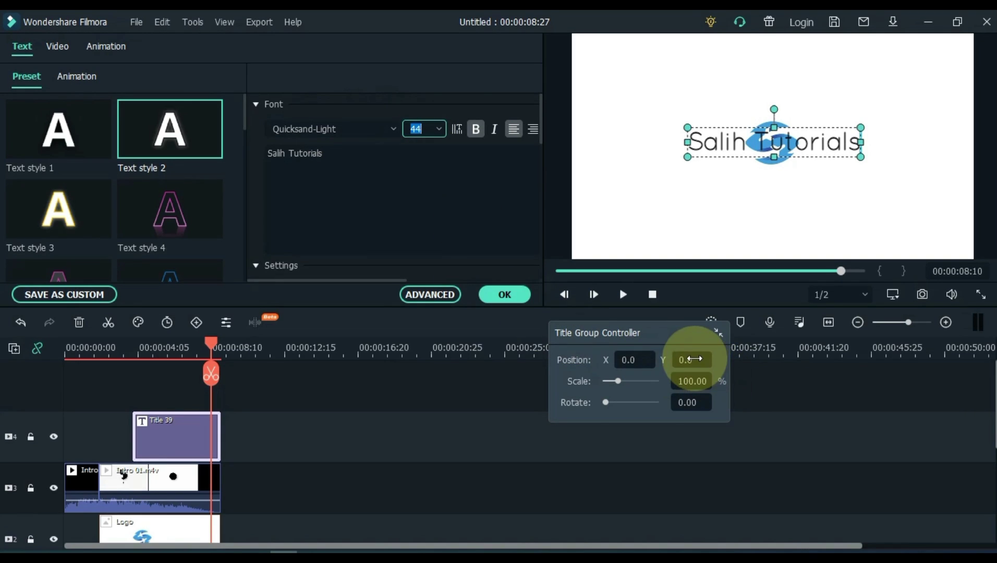
{"action": "mouse_move", "coordinate": [692, 359]}
{"action": "left_mouse_down"}
{"action": "mouse_move", "coordinate": [481, 278]}
{"action": "mouse_move", "coordinate": [697, 363]}
{"action": "left_mouse_up"}
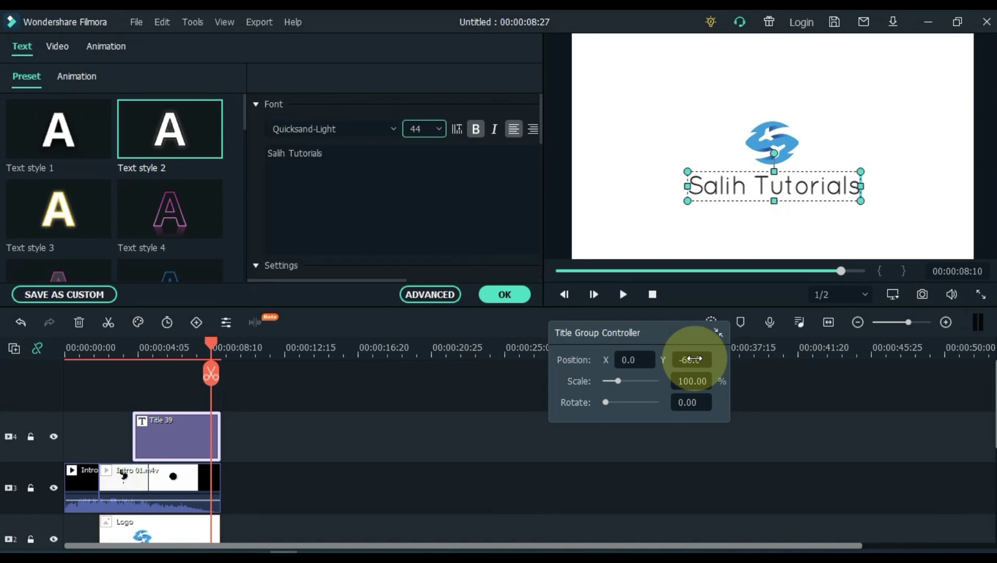
Apply the title edits and play the finished intro from the beginning
{"action": "left_click", "coordinate": [504, 296]}
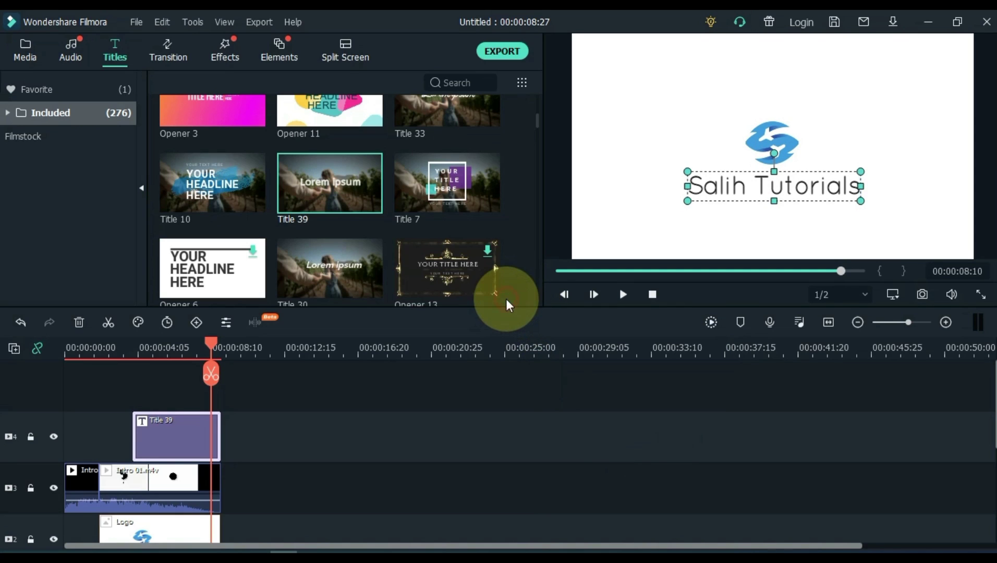
{"action": "left_click", "coordinate": [246, 421]}
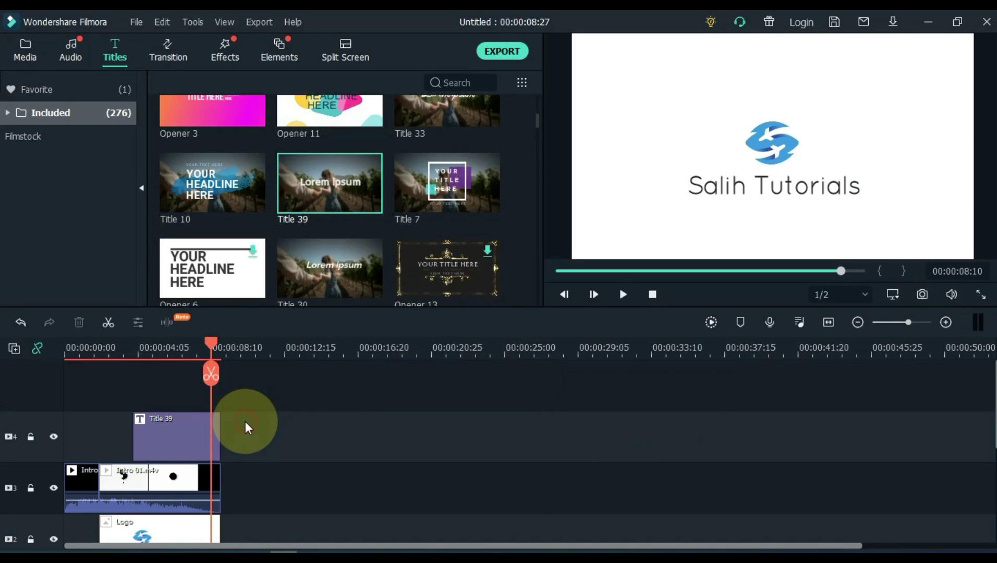
{"action": "key", "text": "Home"}
{"action": "left_click", "coordinate": [622, 295]}
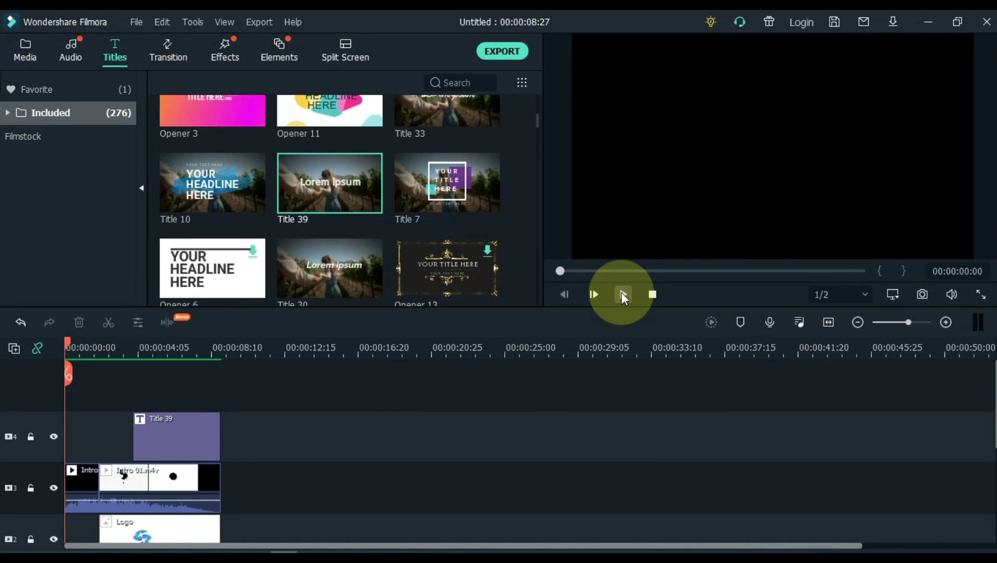